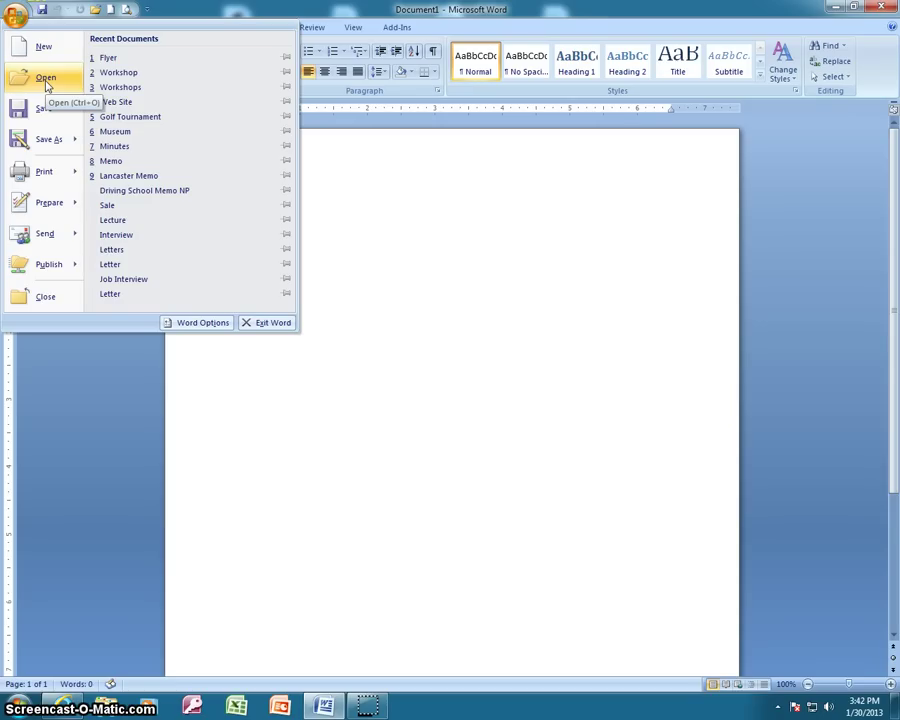
# Open the Flyer document from the 2007 > Word > Word Lesson 4 folder on the BUSED network drive.
pyautogui.click(46, 84)
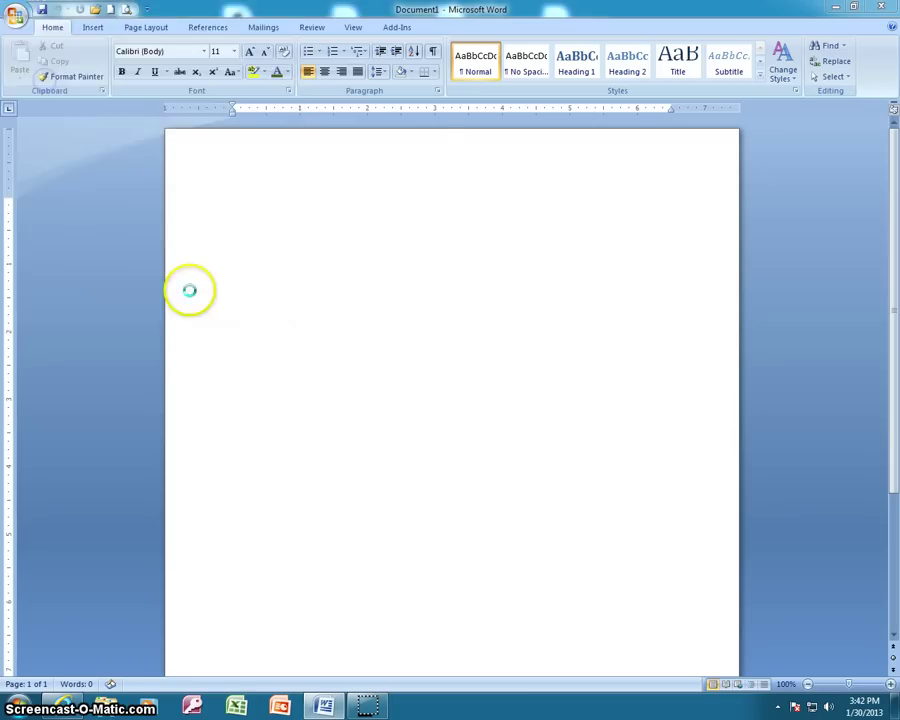
pyautogui.moveTo(112, 177); pyautogui.dragTo(108, 236)
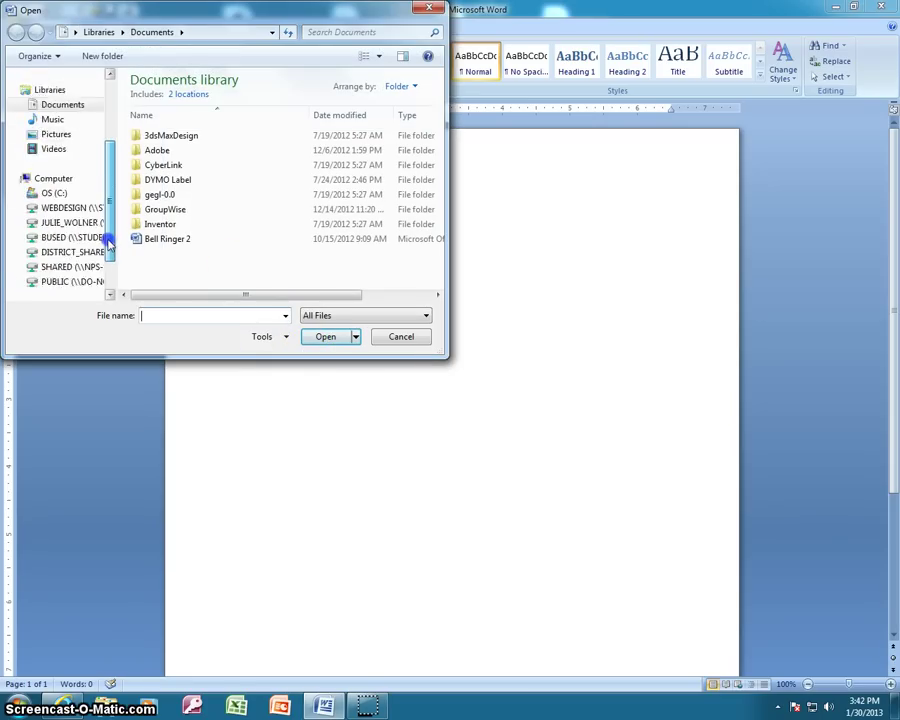
pyautogui.click(50, 238)
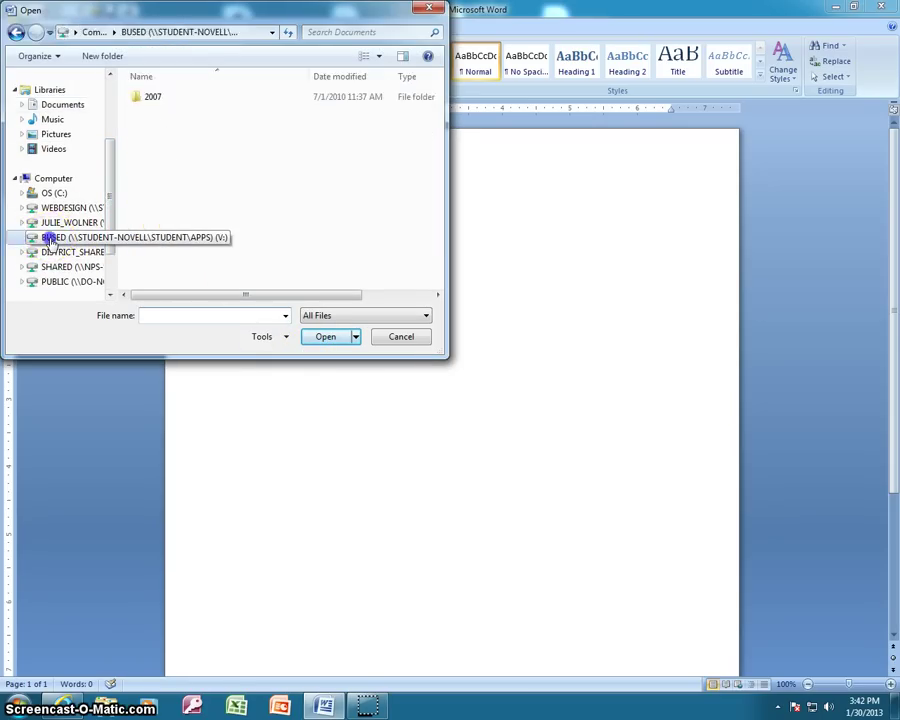
pyautogui.doubleClick(138, 100)
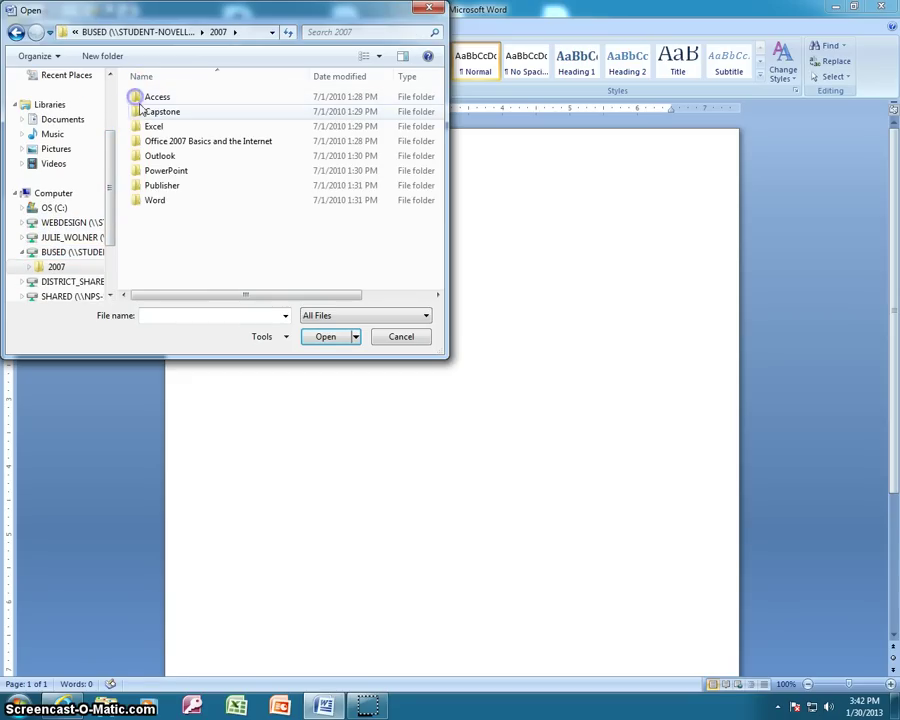
pyautogui.doubleClick(136, 201)
pyautogui.click(137, 144)
pyautogui.doubleClick(137, 142)
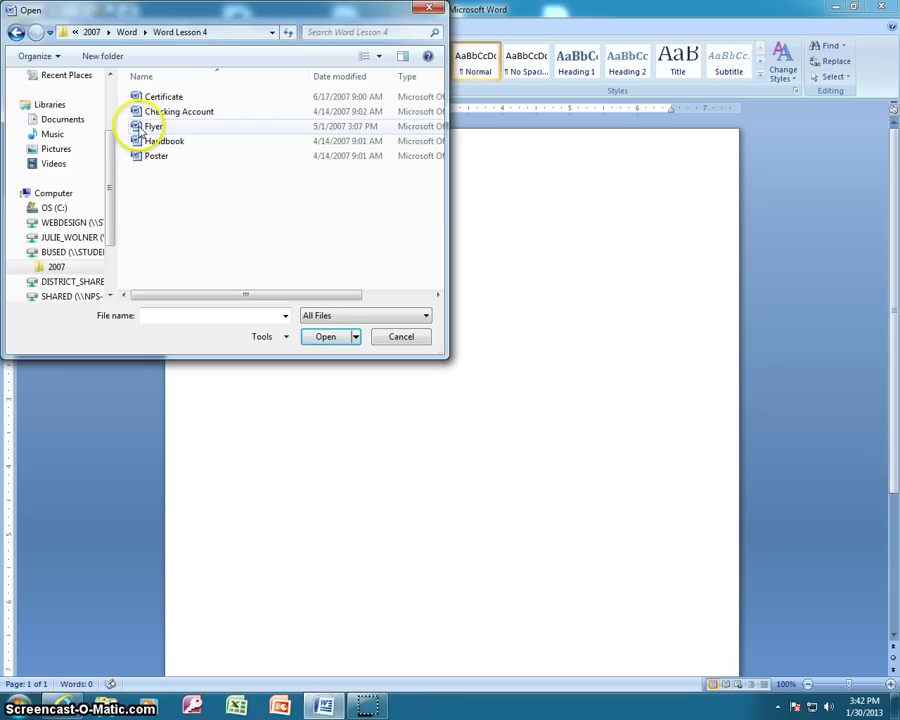
pyautogui.doubleClick(150, 127)
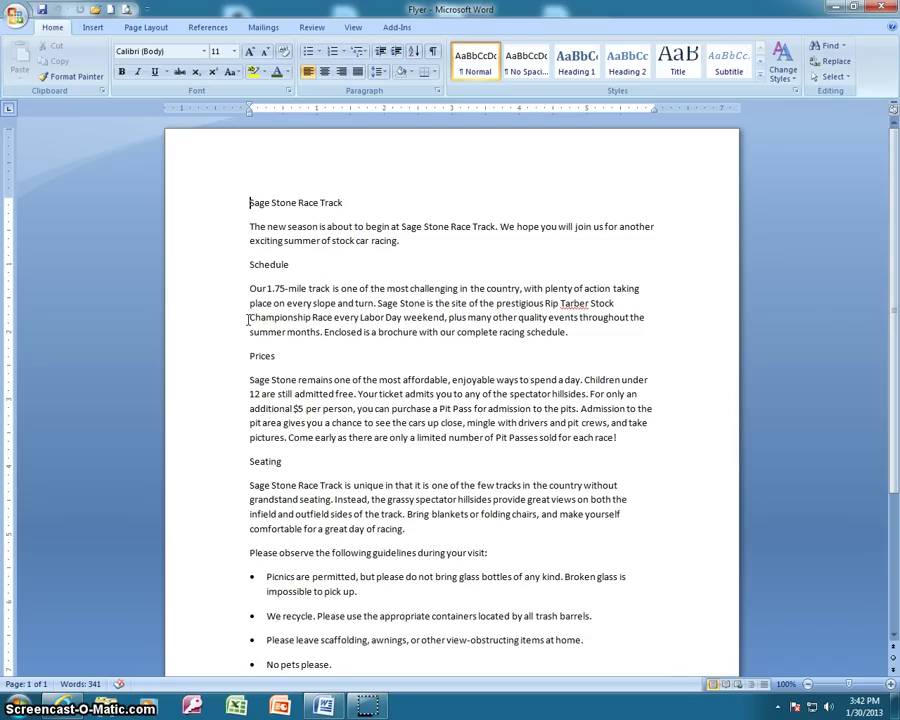
# Start saving a copy as a Word Document in the Computer Apps Videos > Word folder on the personal user drive.
pyautogui.click(17, 22)
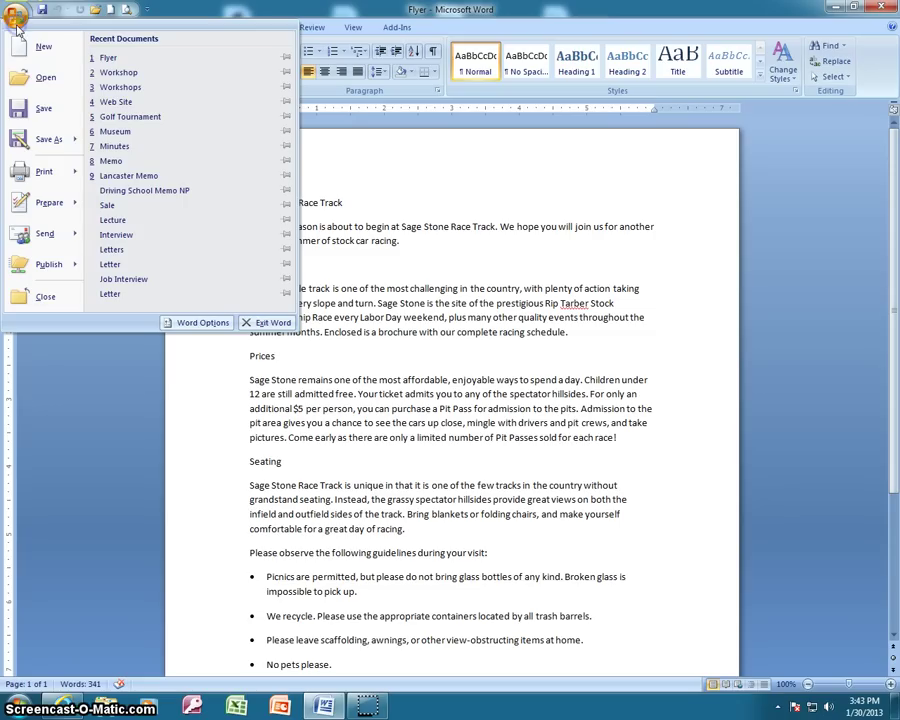
pyautogui.click(60, 140)
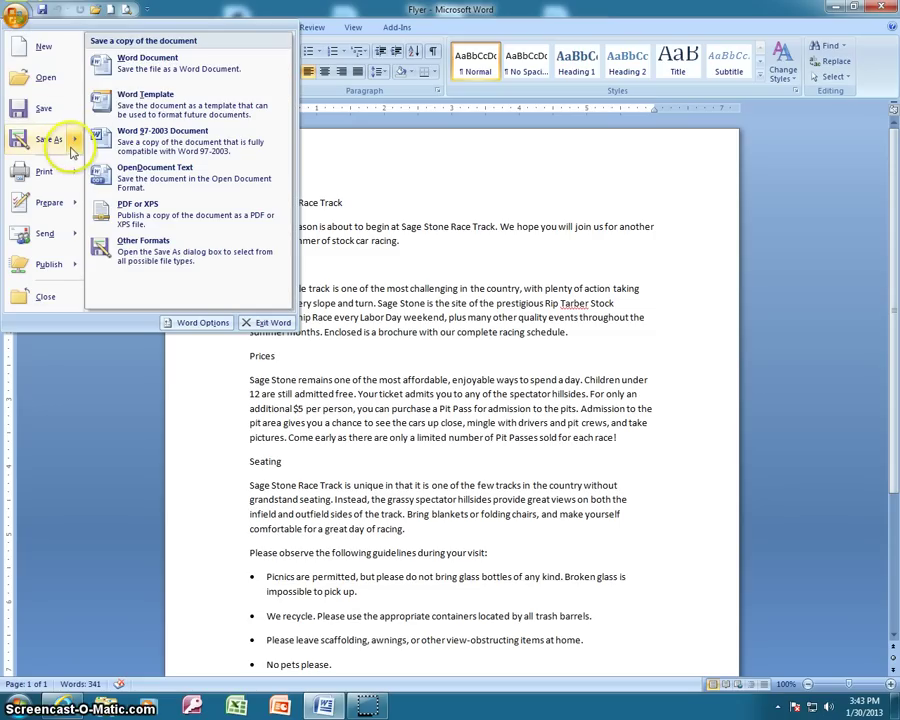
pyautogui.click(123, 68)
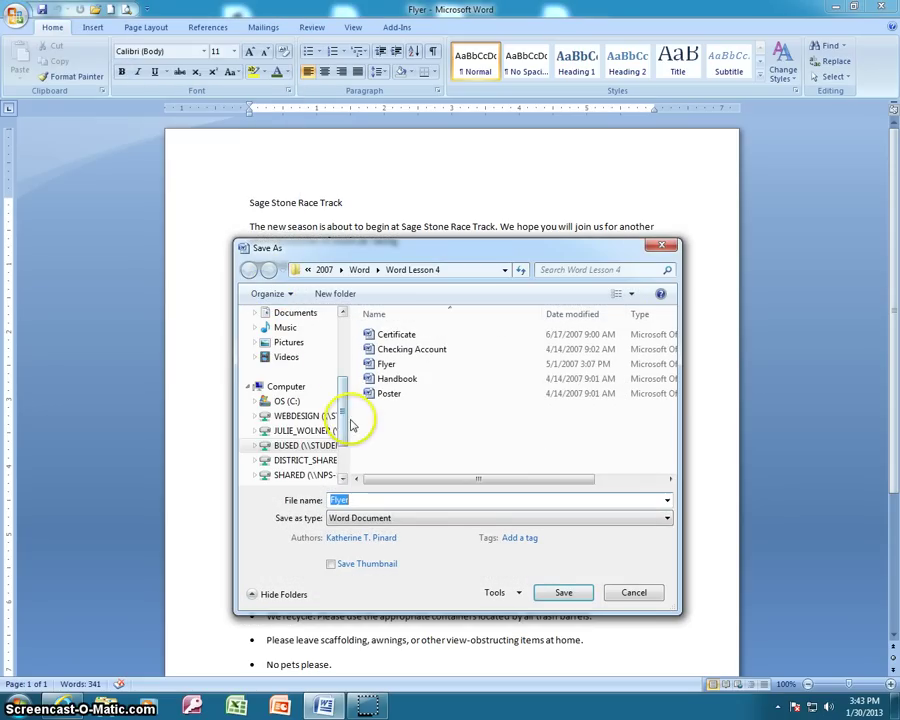
pyautogui.moveTo(342, 412); pyautogui.dragTo(343, 432)
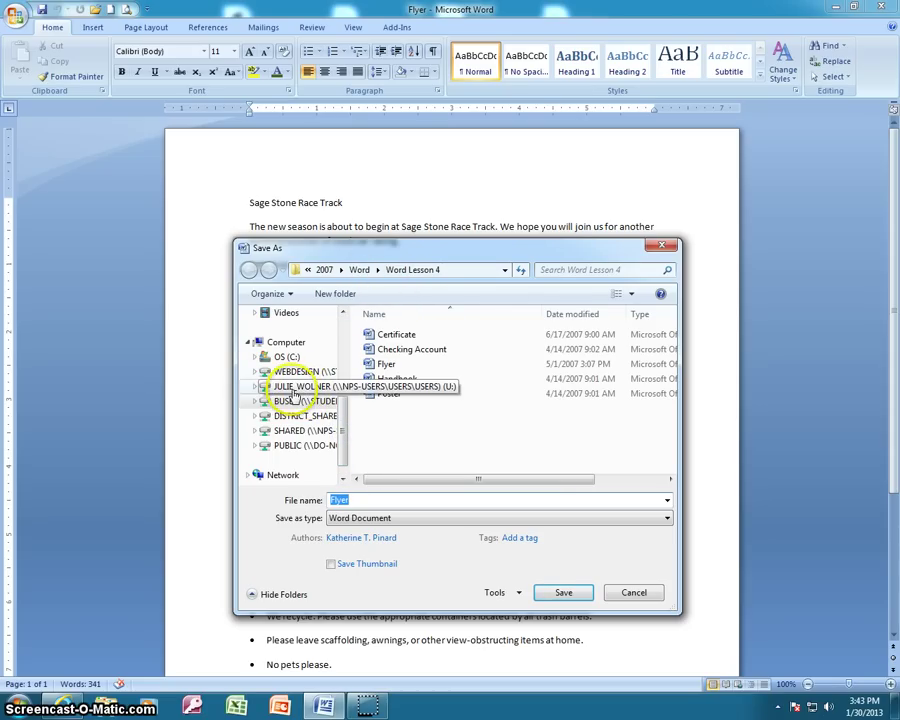
pyautogui.click(272, 392)
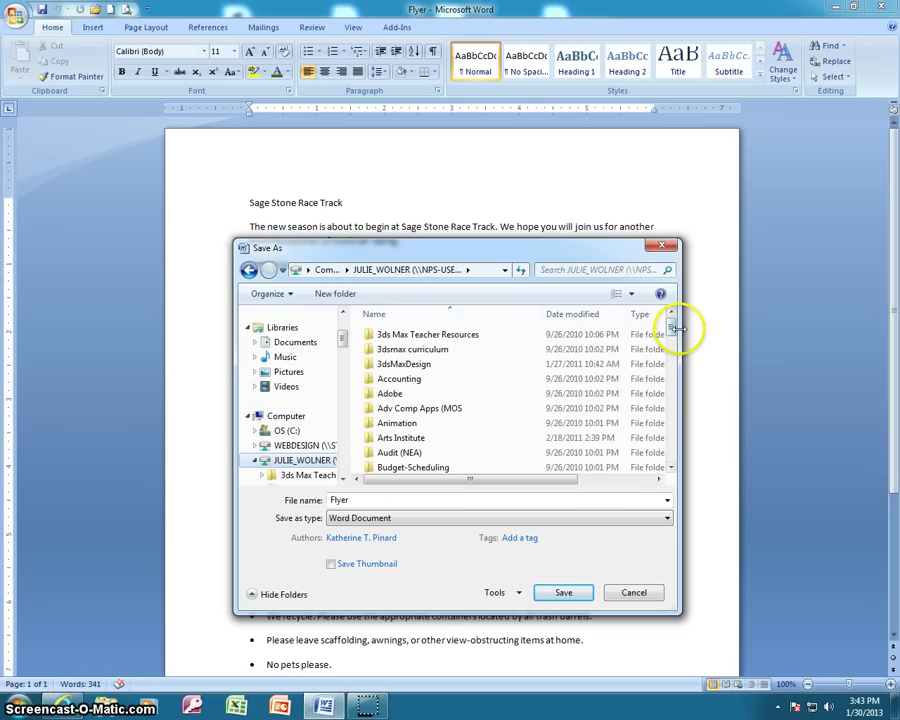
pyautogui.moveTo(671, 329); pyautogui.dragTo(672, 364)
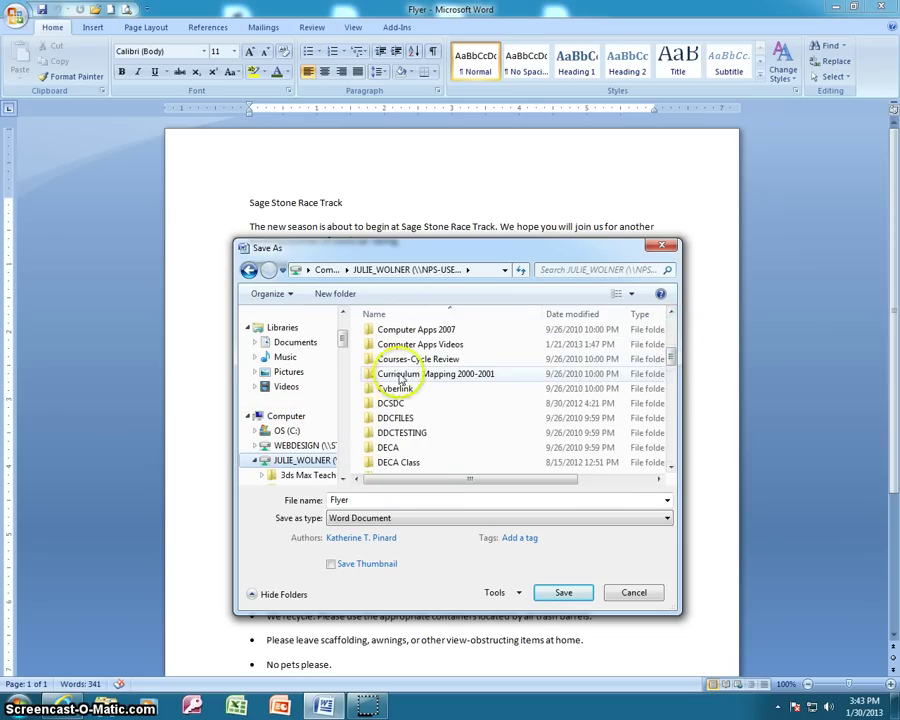
pyautogui.click(369, 345)
pyautogui.doubleClick(369, 345)
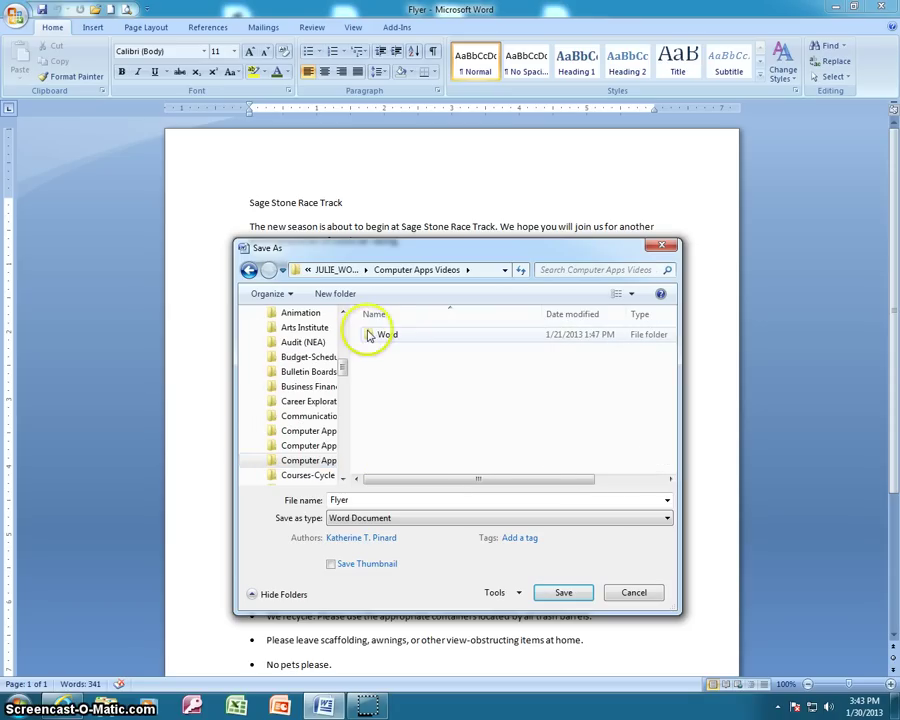
pyautogui.doubleClick(368, 338)
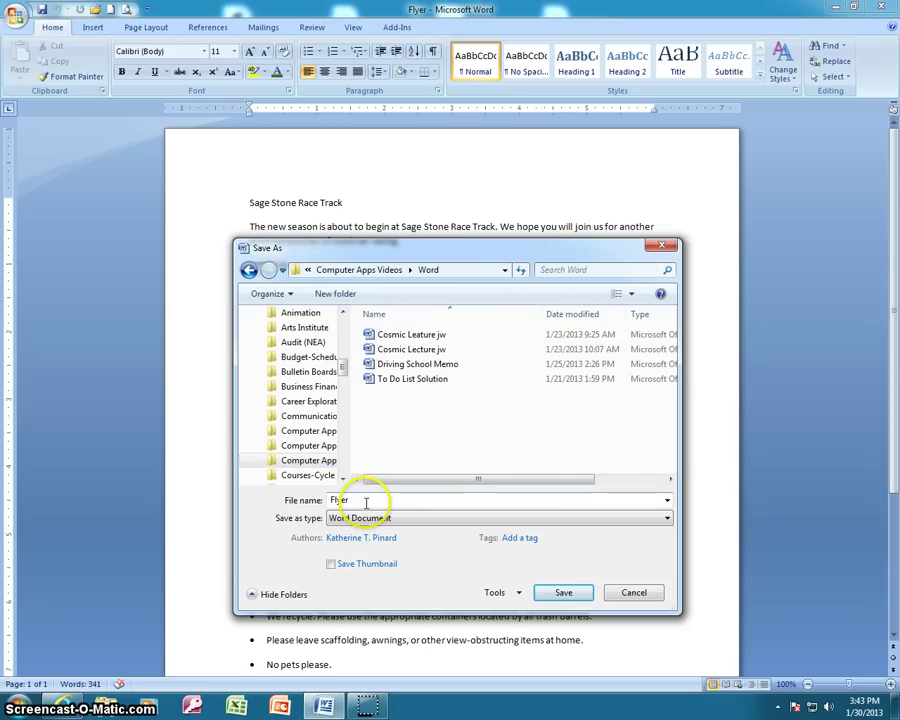
# Name the copy Race Track Flyer and save it.
pyautogui.doubleClick(366, 500)
pyautogui.click(357, 499)
pyautogui.write('Race Track')
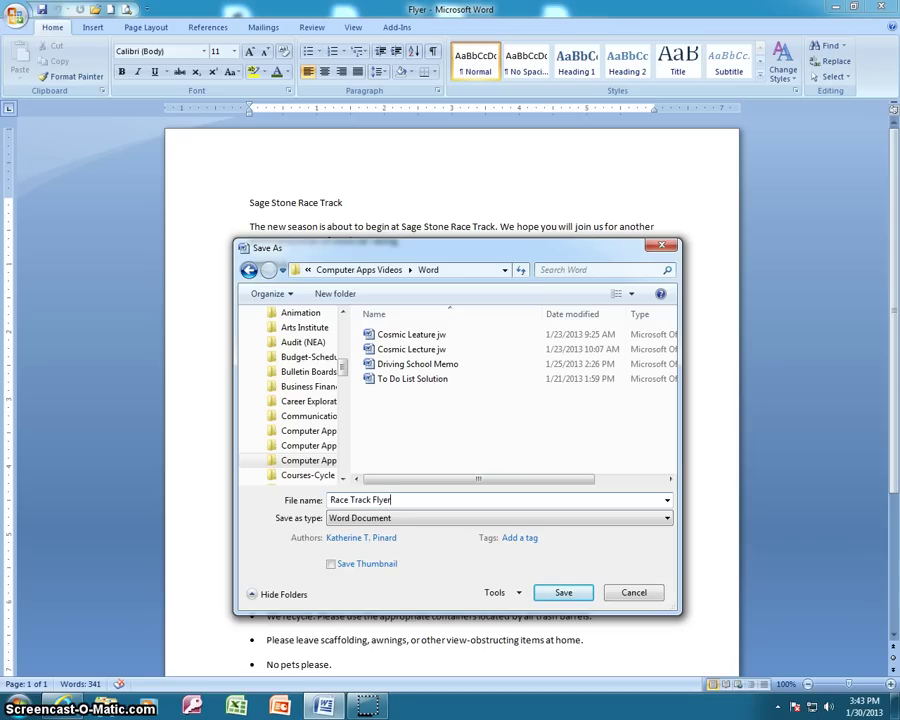
pyautogui.click(564, 593)
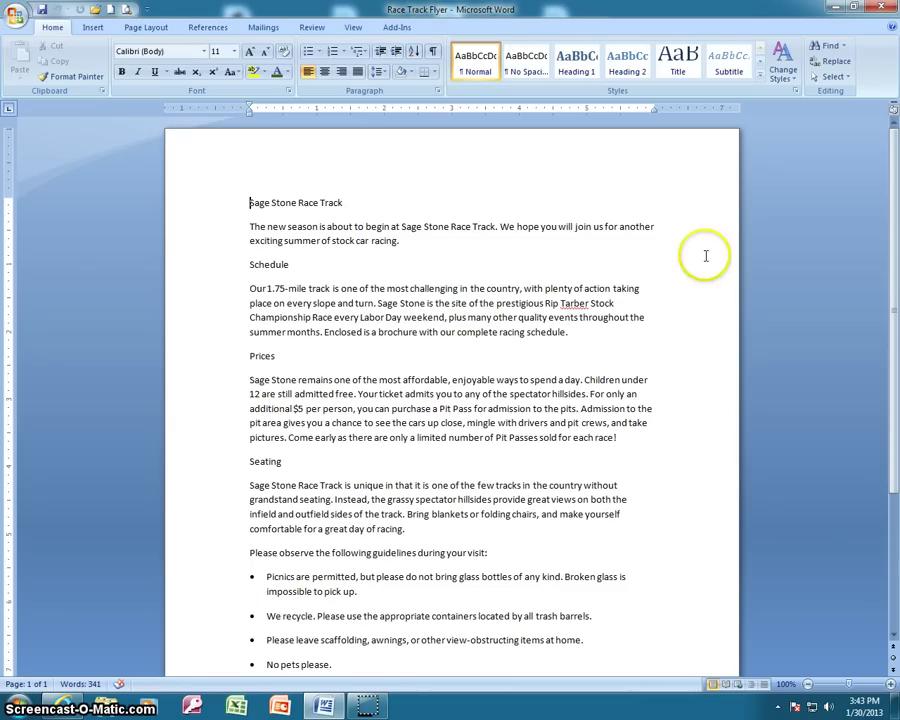
# Select all the text in the document.
pyautogui.click(846, 78)
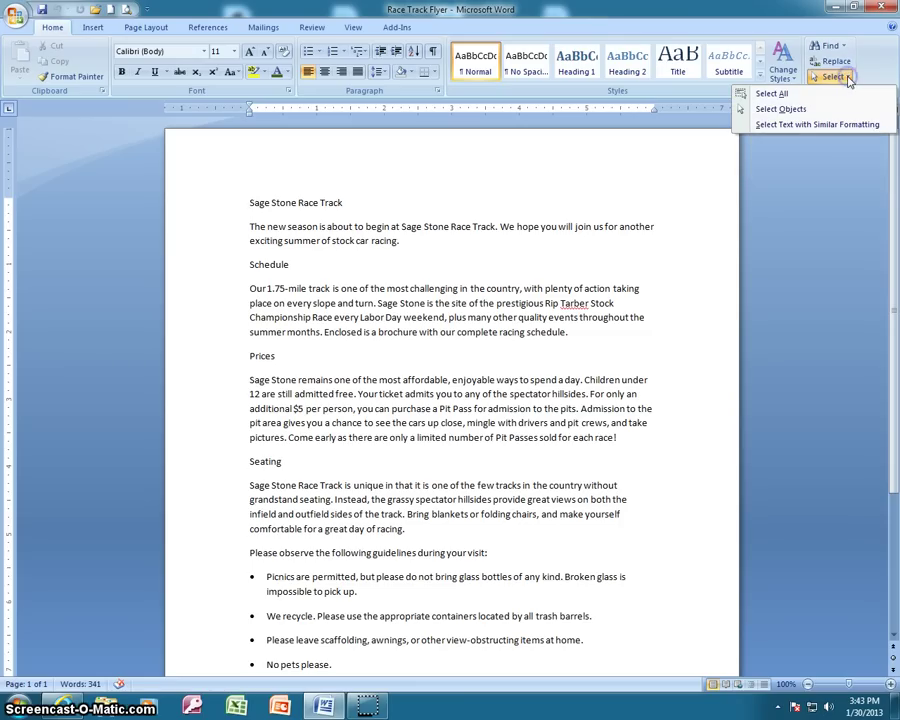
pyautogui.click(772, 93)
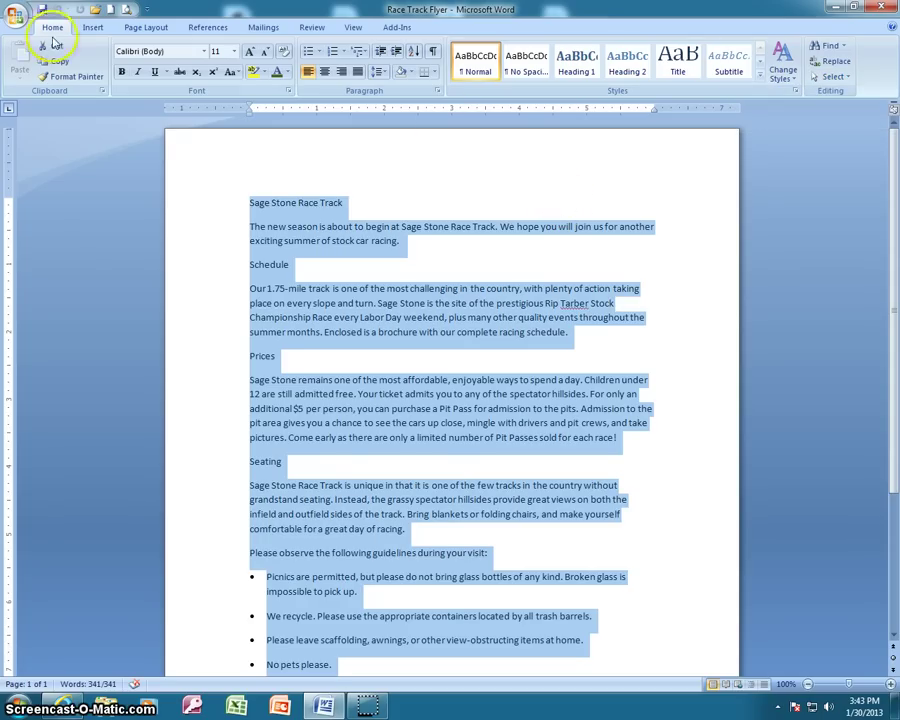
# Try the Arnprior font on the selected text and set it back to Calibri.
pyautogui.click(204, 52)
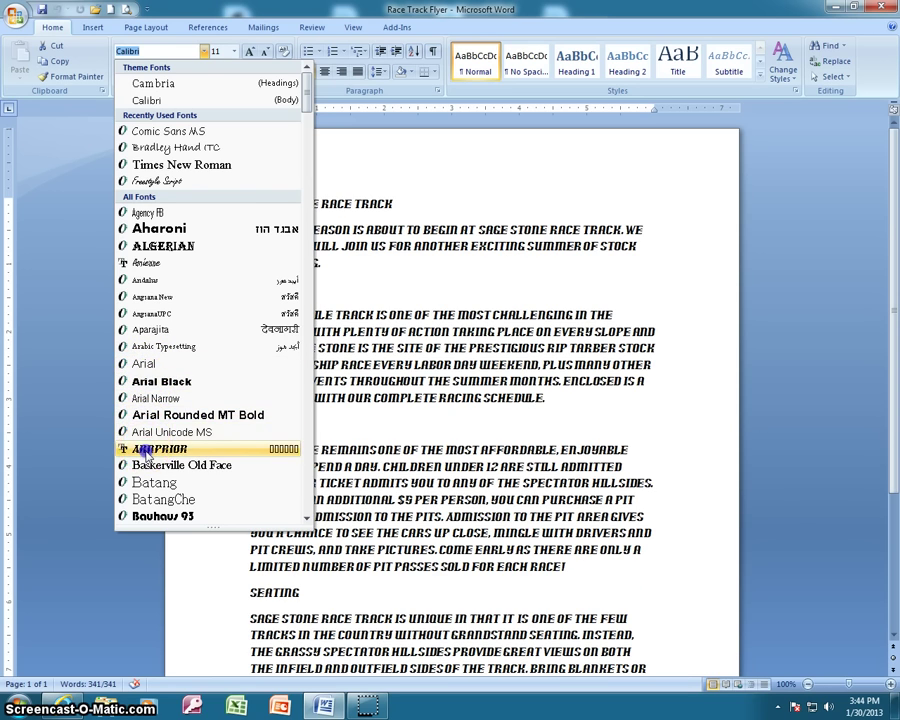
pyautogui.click(148, 451)
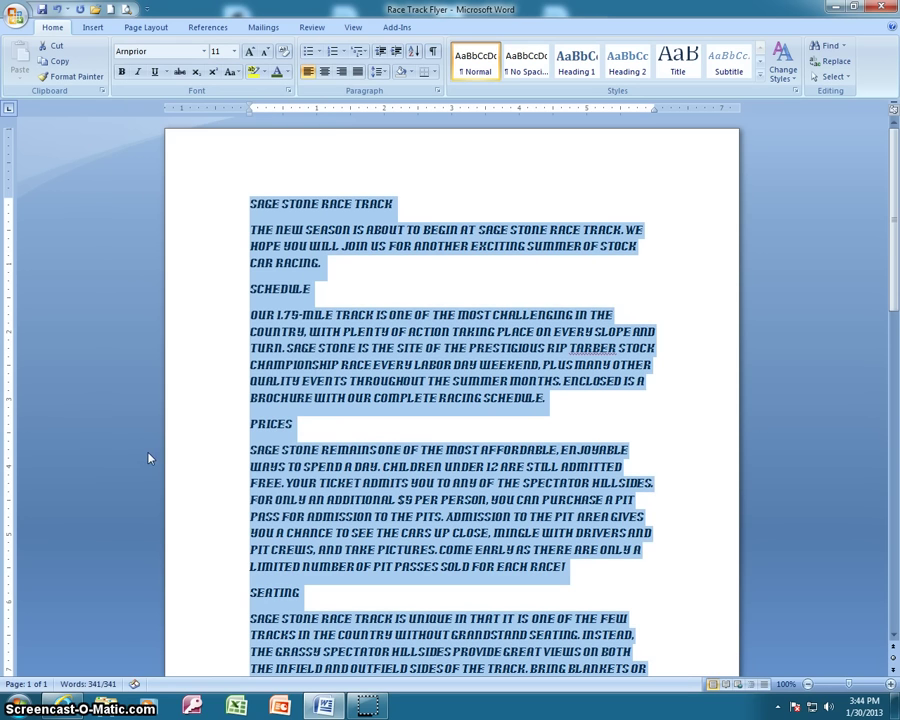
pyautogui.click(204, 51)
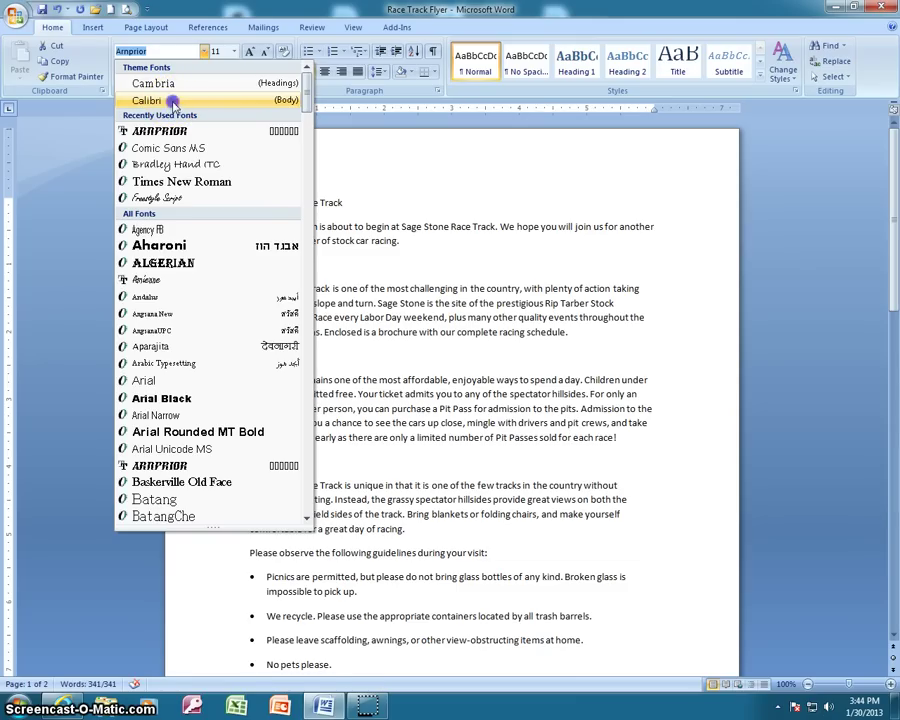
pyautogui.click(172, 101)
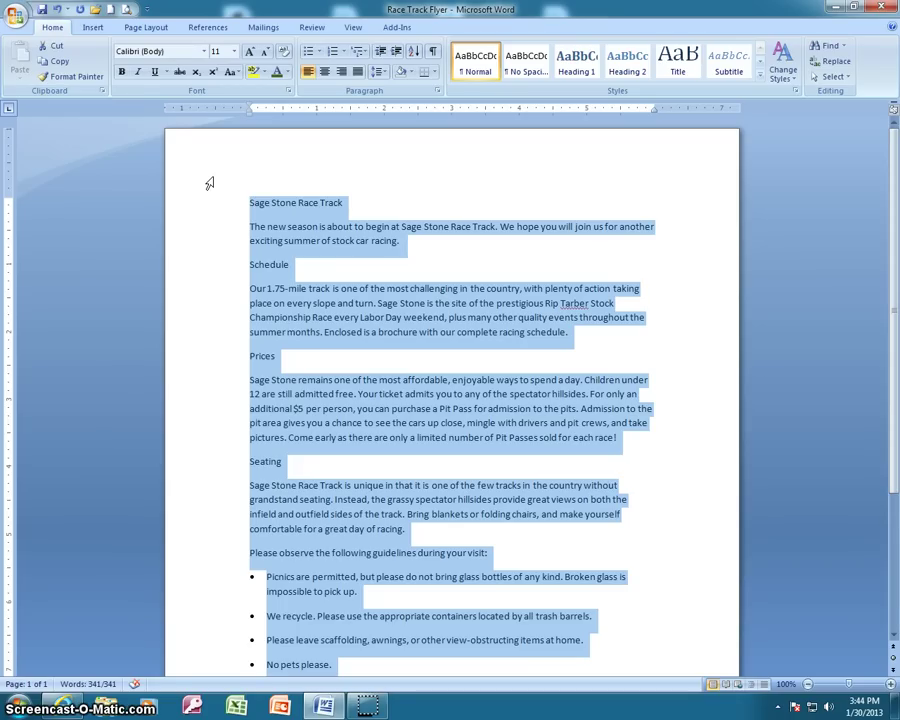
# Change the font of the entire document text to Arial Rounded MT Bold.
pyautogui.click(204, 51)
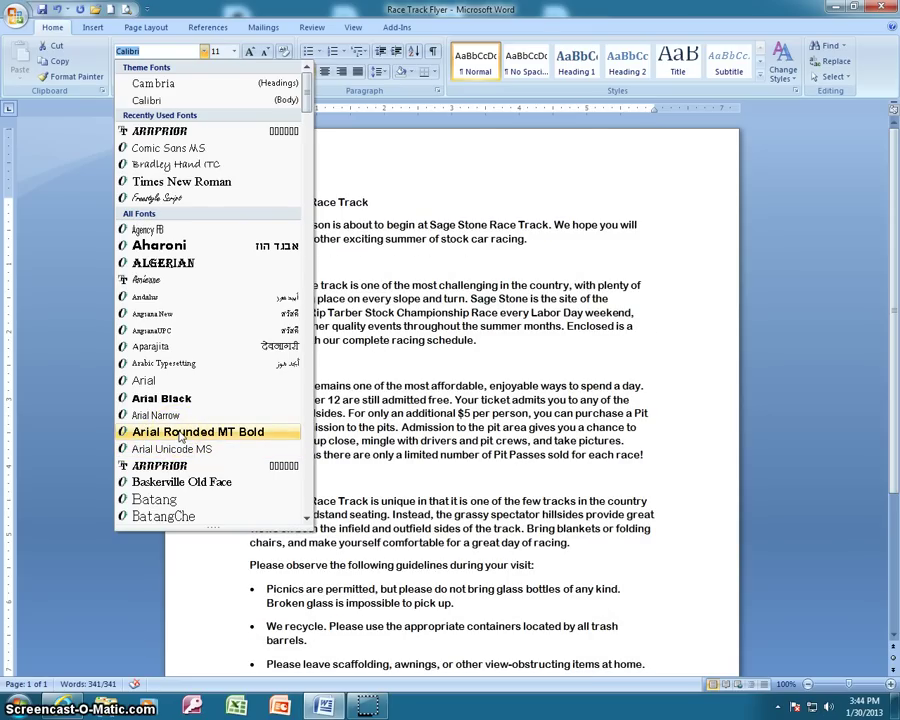
pyautogui.click(180, 432)
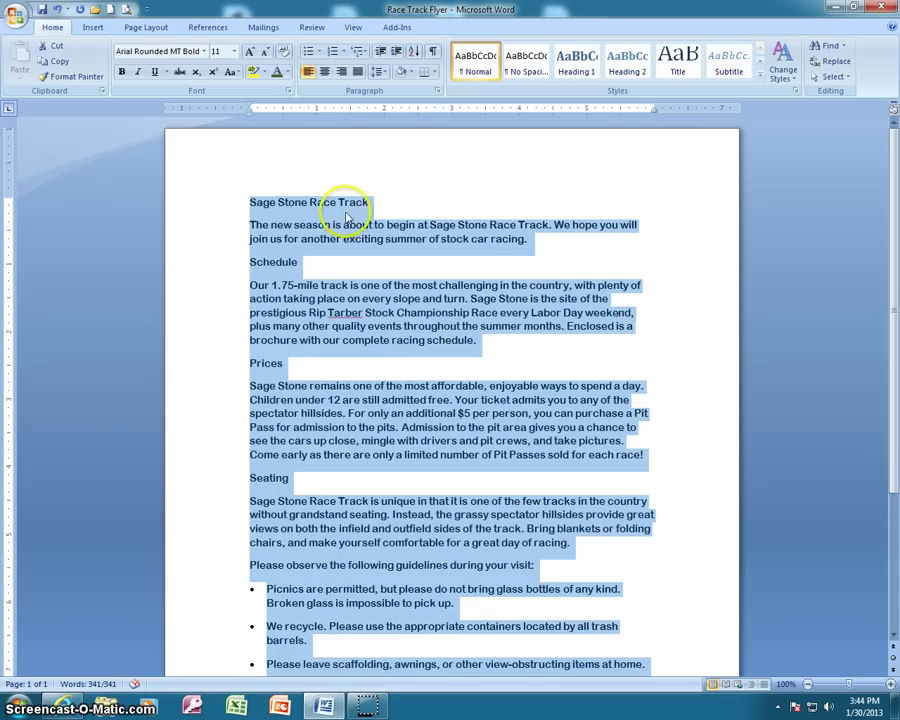
# Set the font size of the title line "Sage Stone Race Track" to 16.
pyautogui.moveTo(370, 204); pyautogui.dragTo(252, 201)
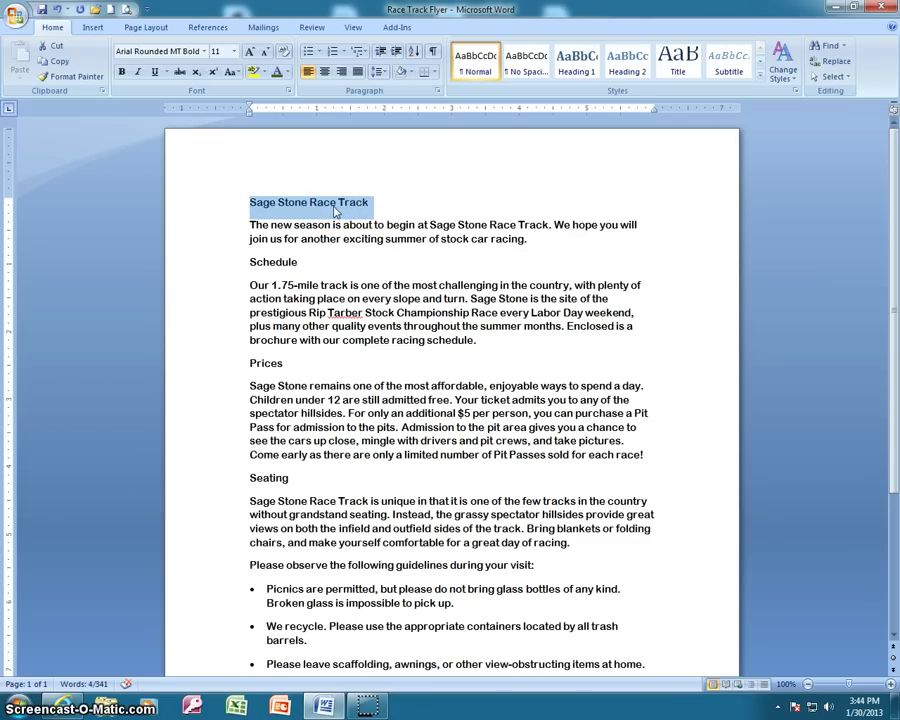
pyautogui.click(235, 52)
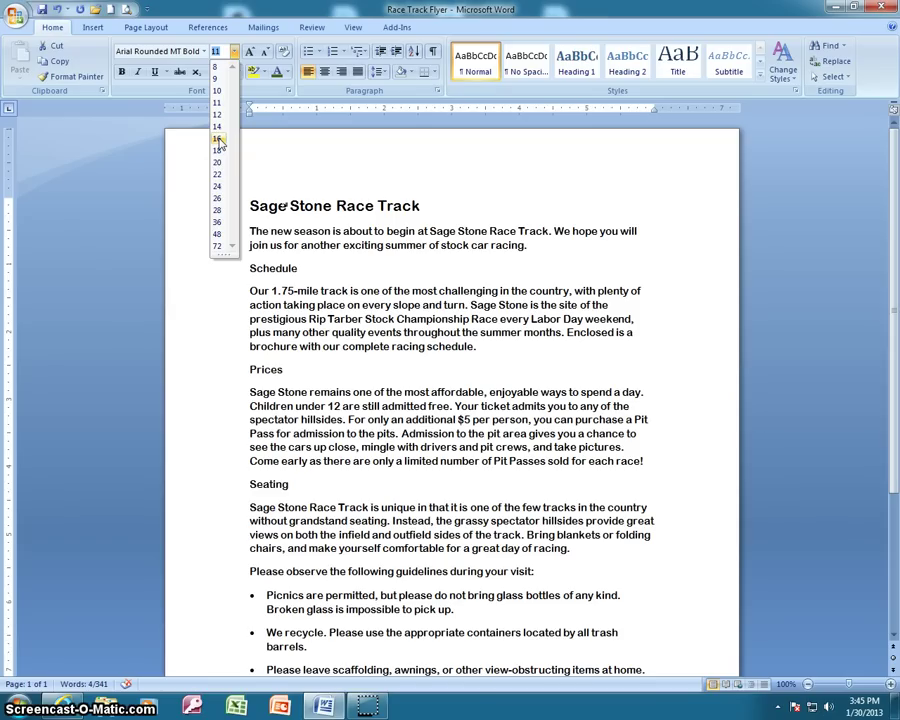
pyautogui.click(220, 143)
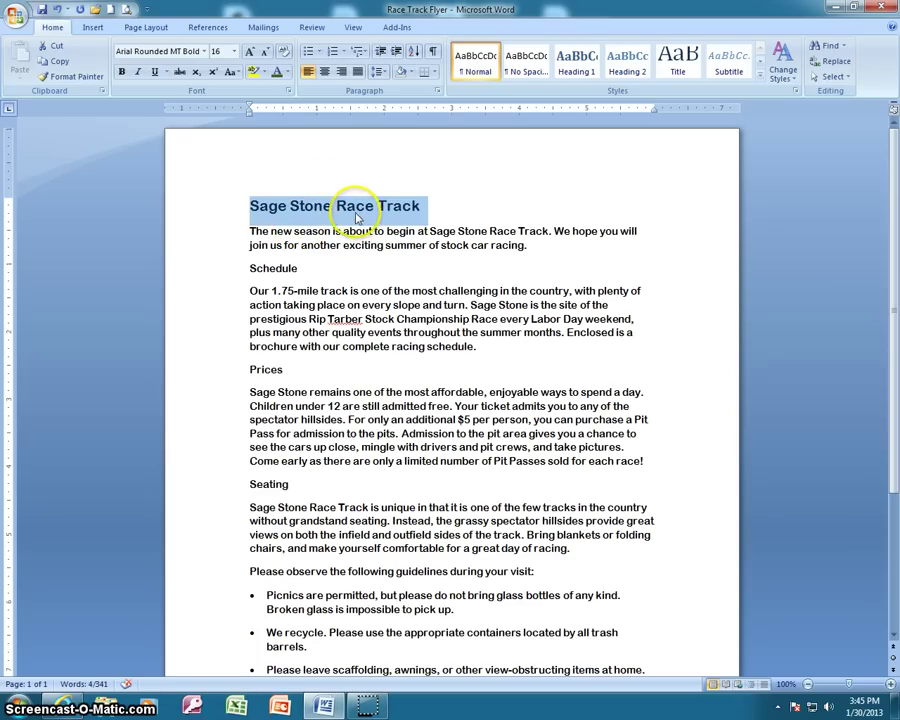
# Apply the standard Light Blue font color to the title line.
pyautogui.click(288, 74)
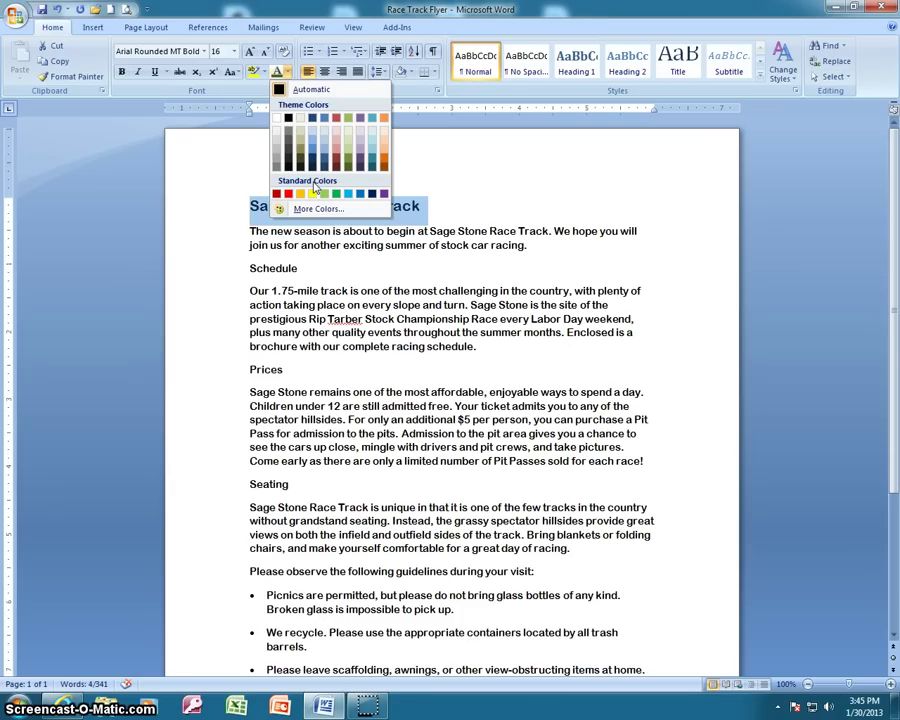
pyautogui.moveTo(310, 193); pyautogui.dragTo(347, 198)
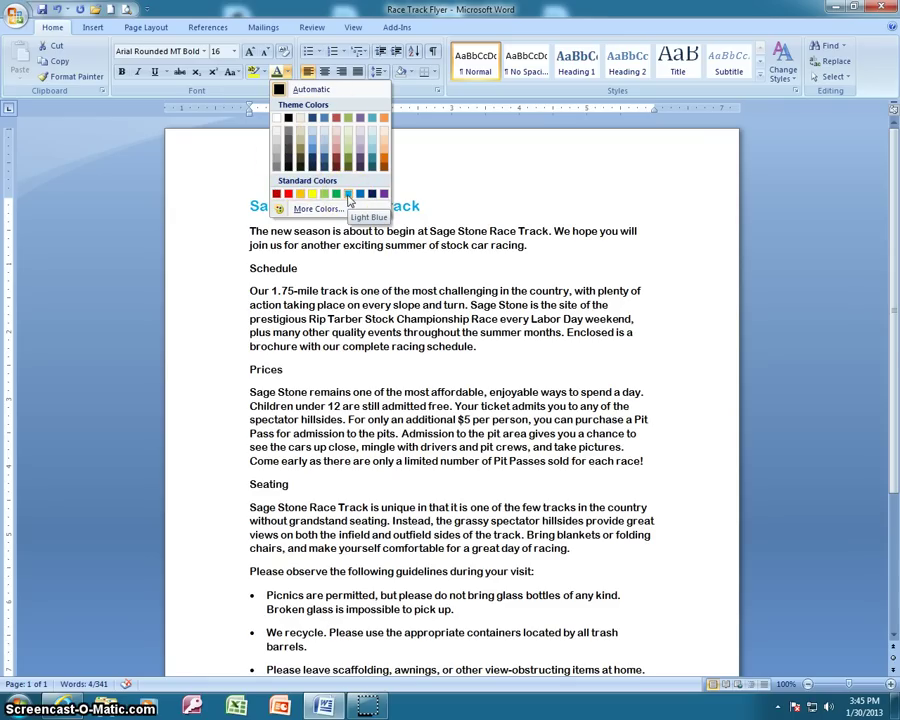
pyautogui.click(348, 194)
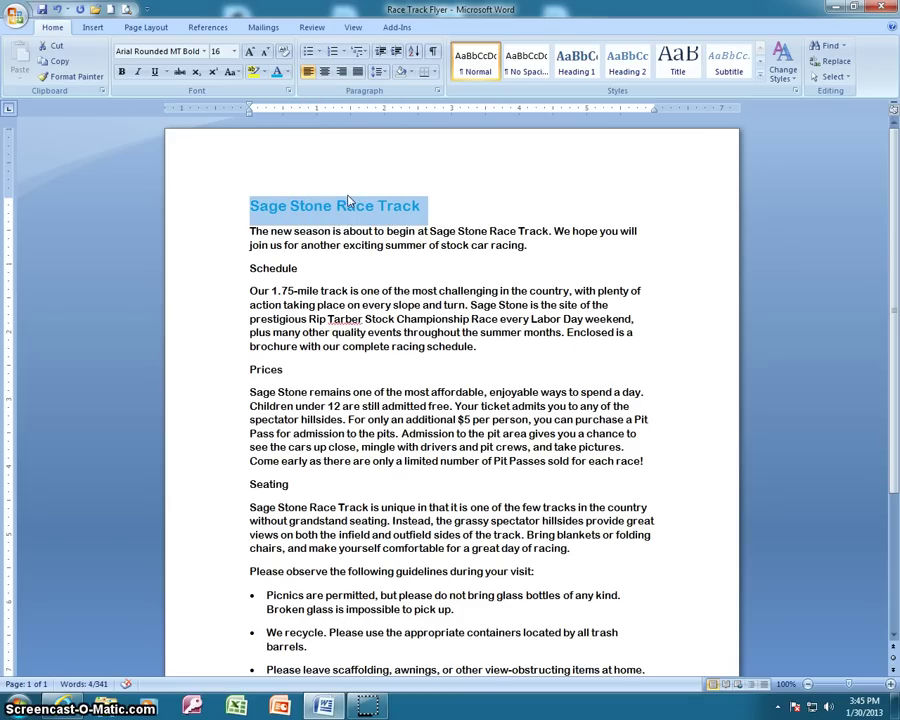
# Change the title line's font color to the red base shade of the theme colors.
pyautogui.click(287, 74)
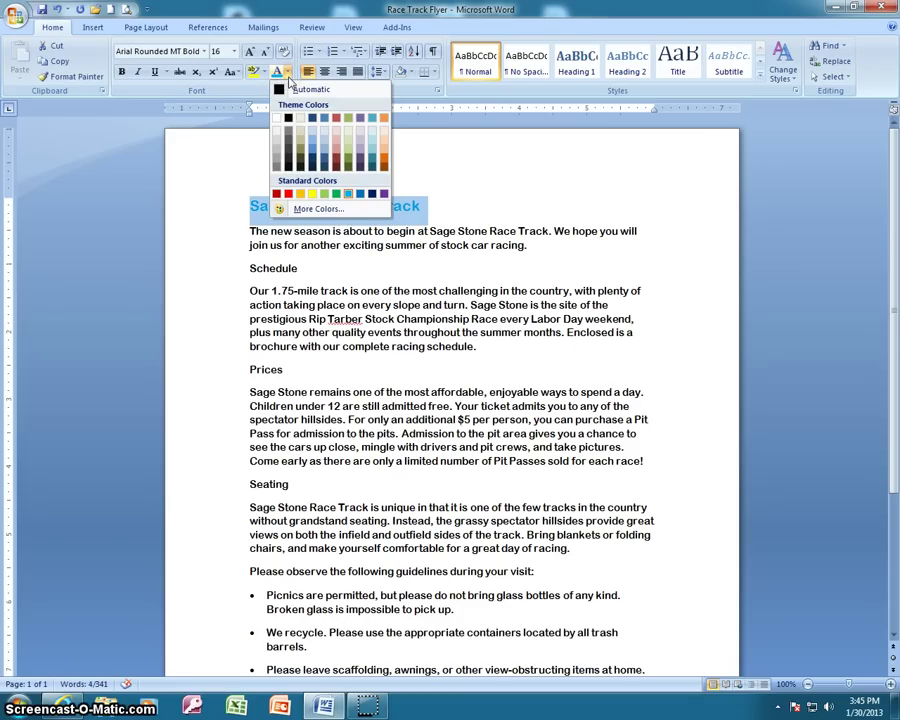
pyautogui.click(337, 123)
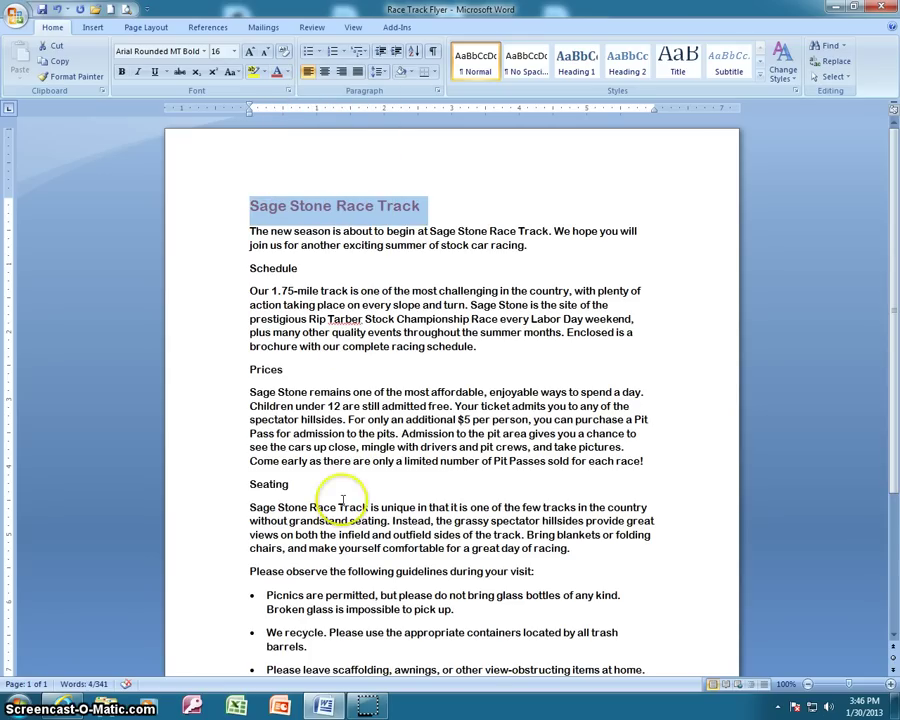
# Color the word "recycle" in the second bulleted guideline with the standard green font color.
pyautogui.doubleClick(300, 633)
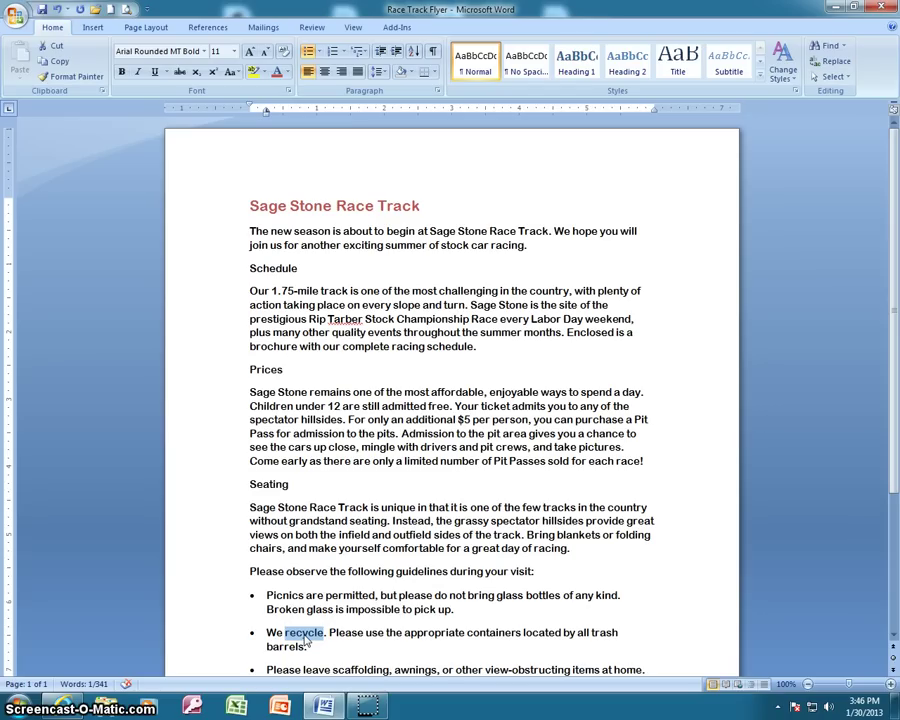
pyautogui.click(288, 73)
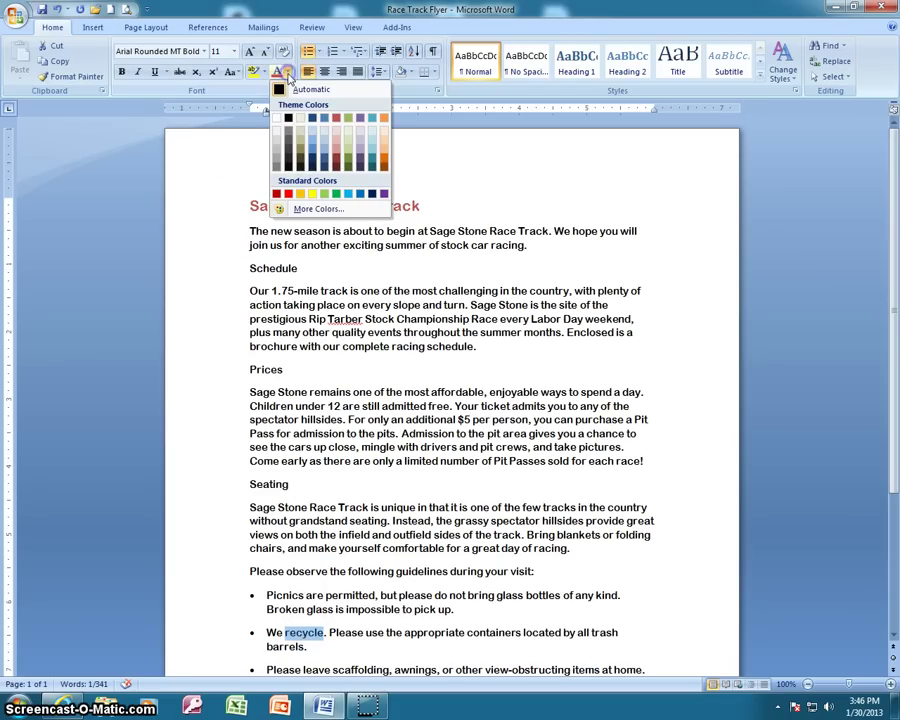
pyautogui.click(338, 194)
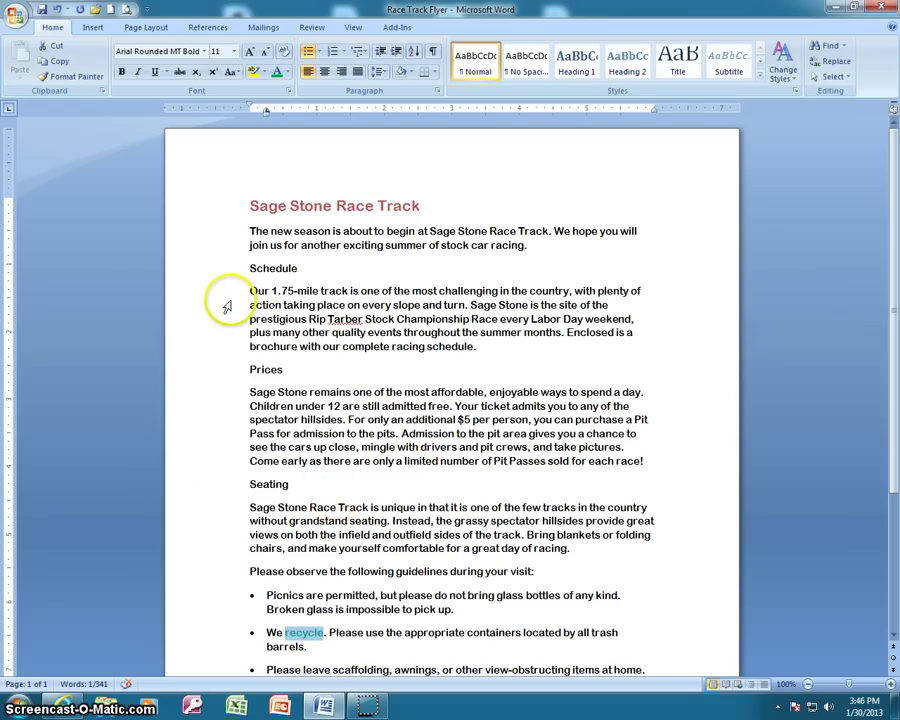
# Apply bold, italic and underline to the heading "Schedule".
pyautogui.moveTo(249, 268); pyautogui.dragTo(302, 268)
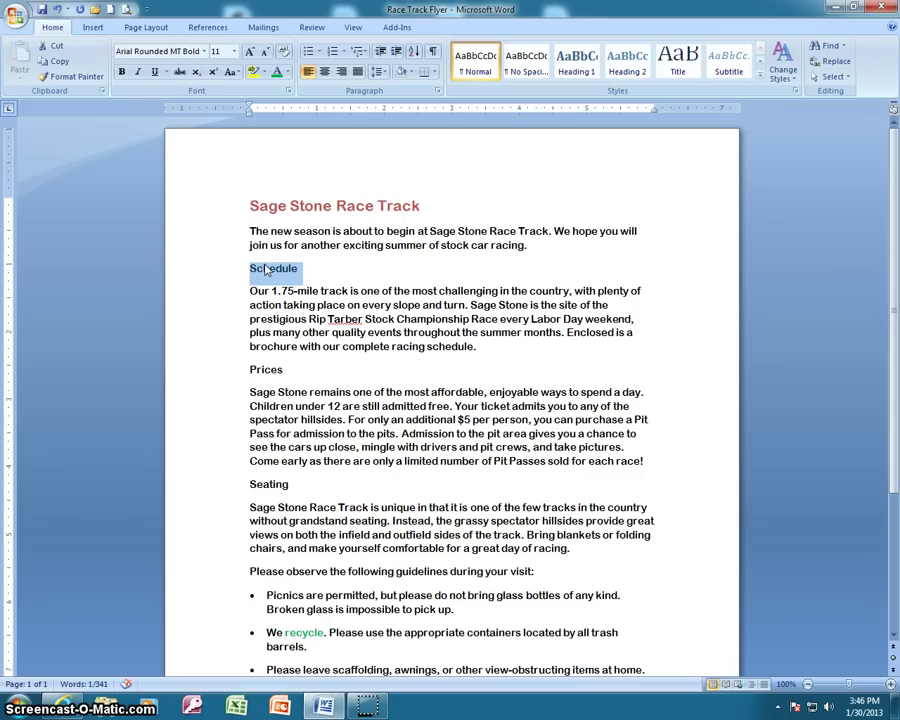
pyautogui.click(121, 73)
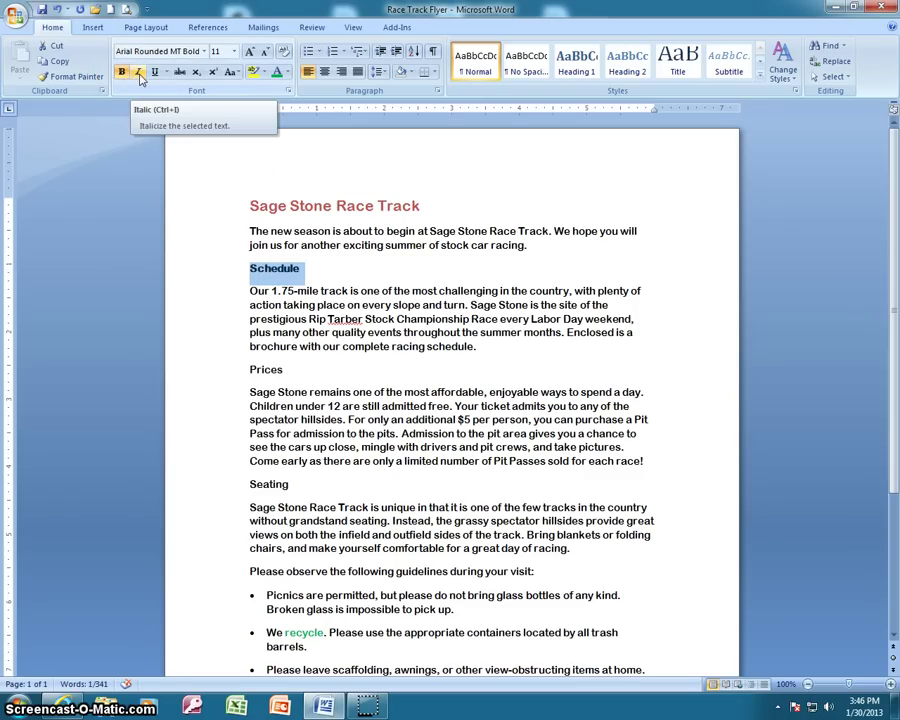
pyautogui.click(140, 75)
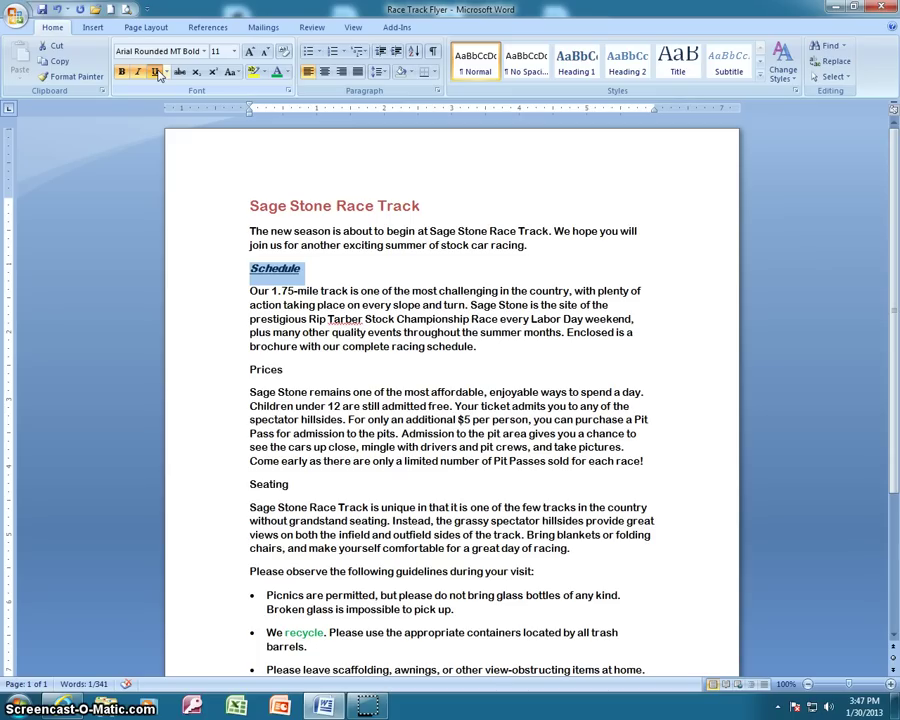
pyautogui.click(155, 74)
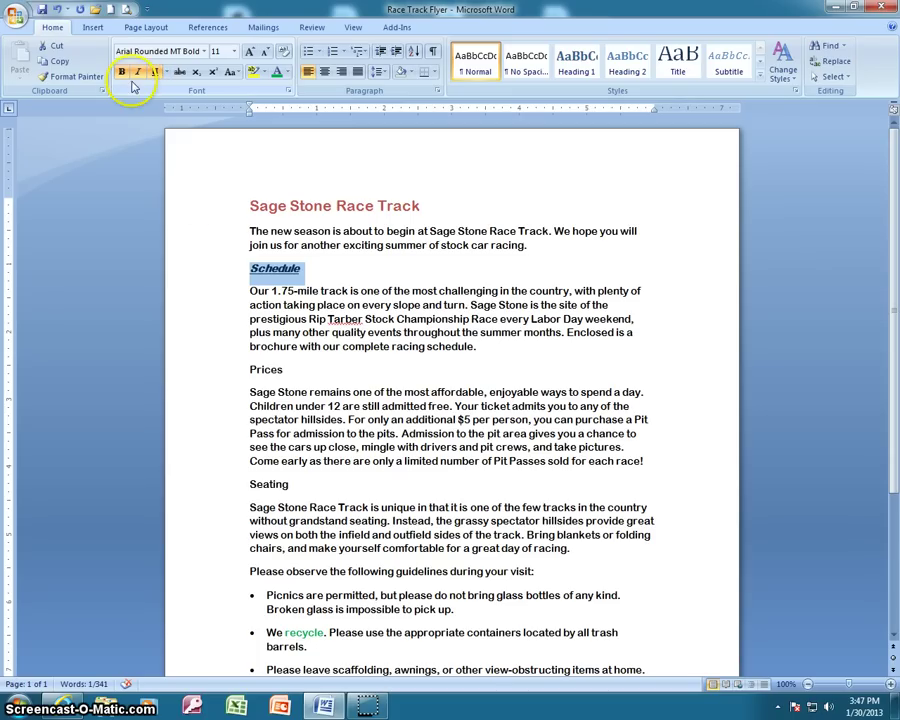
# Remove the italic and underline from the "Schedule" heading, keeping it bold.
pyautogui.click(138, 72)
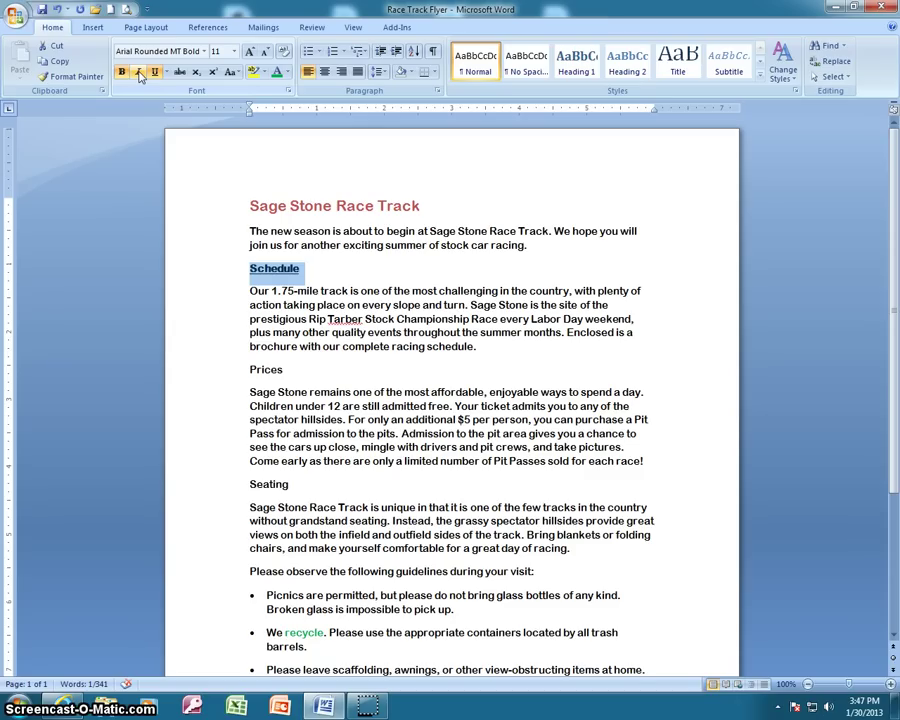
pyautogui.click(140, 77)
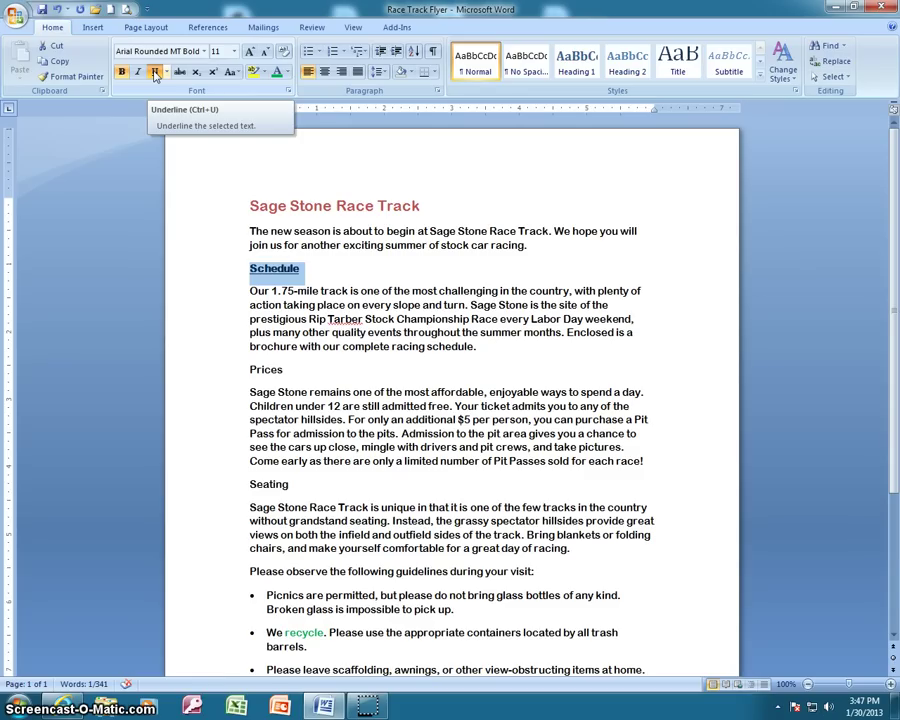
pyautogui.click(156, 72)
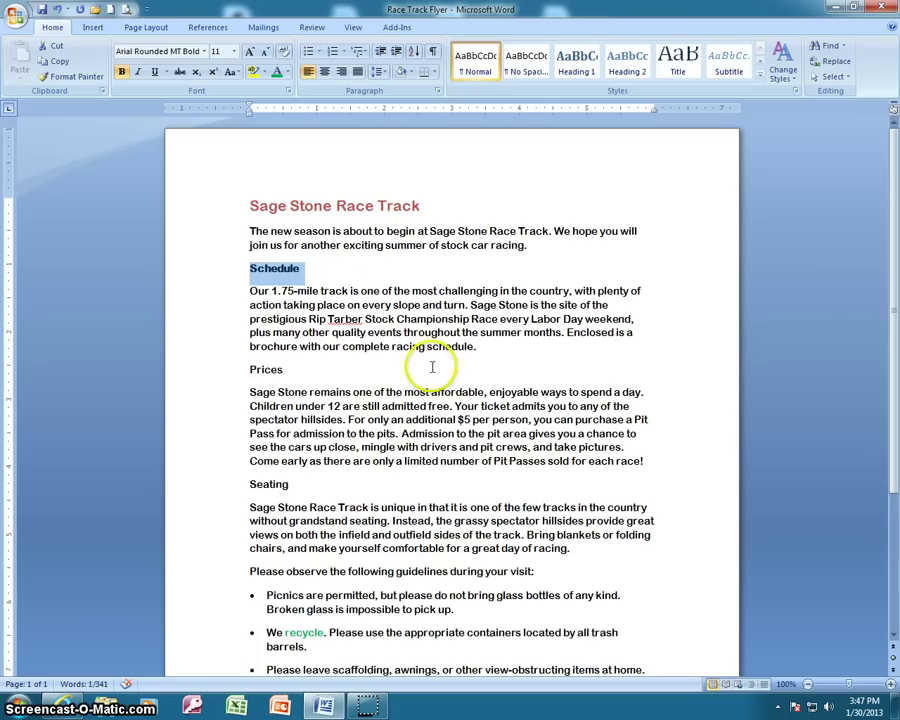
# Apply a double underline to the full championship race name in the Schedule paragraph.
pyautogui.moveTo(309, 319); pyautogui.dragTo(497, 324)
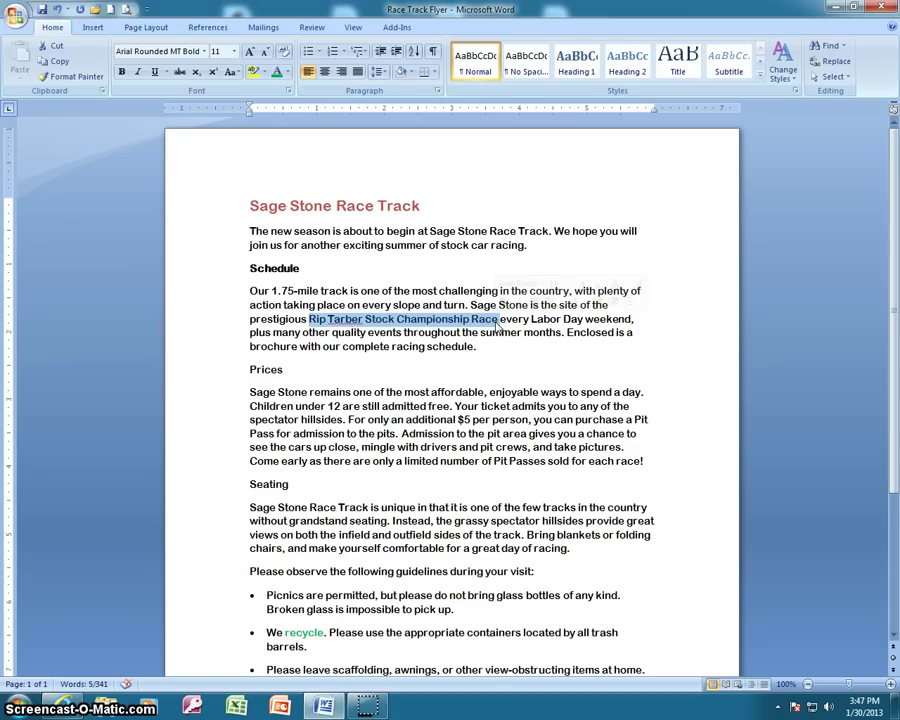
pyautogui.click(154, 75)
pyautogui.click(168, 76)
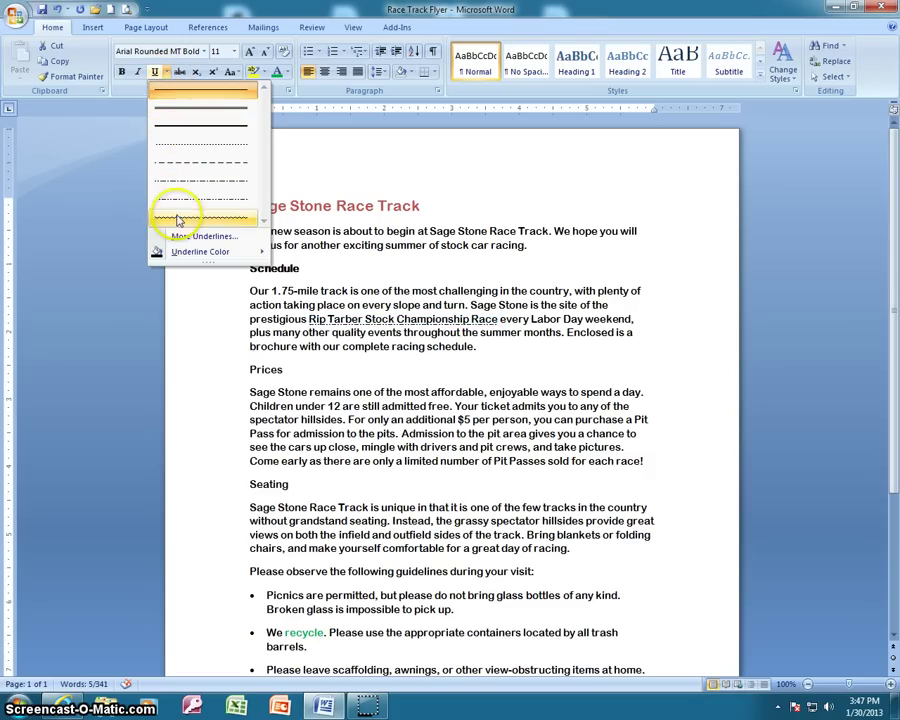
pyautogui.click(186, 110)
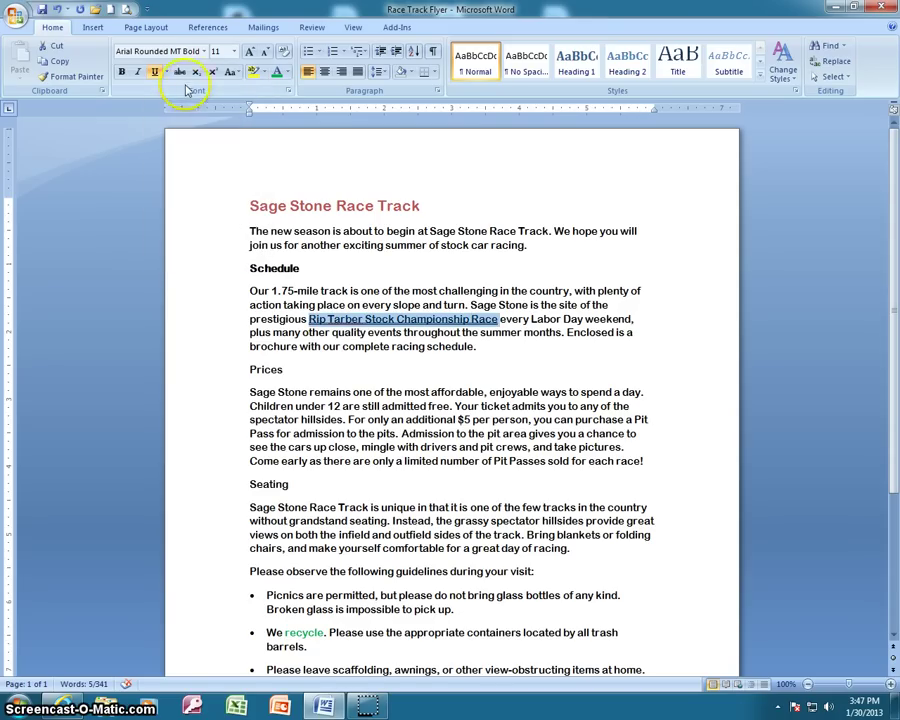
# Set the underline color of the championship race name to the red base shade of the theme colors.
pyautogui.click(167, 72)
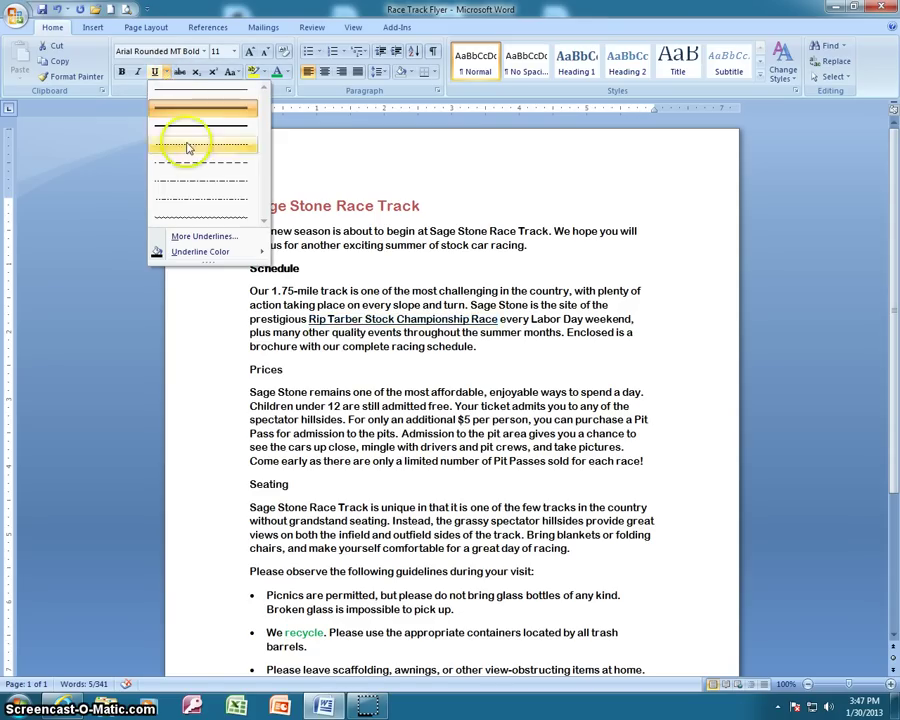
pyautogui.moveTo(205, 254)
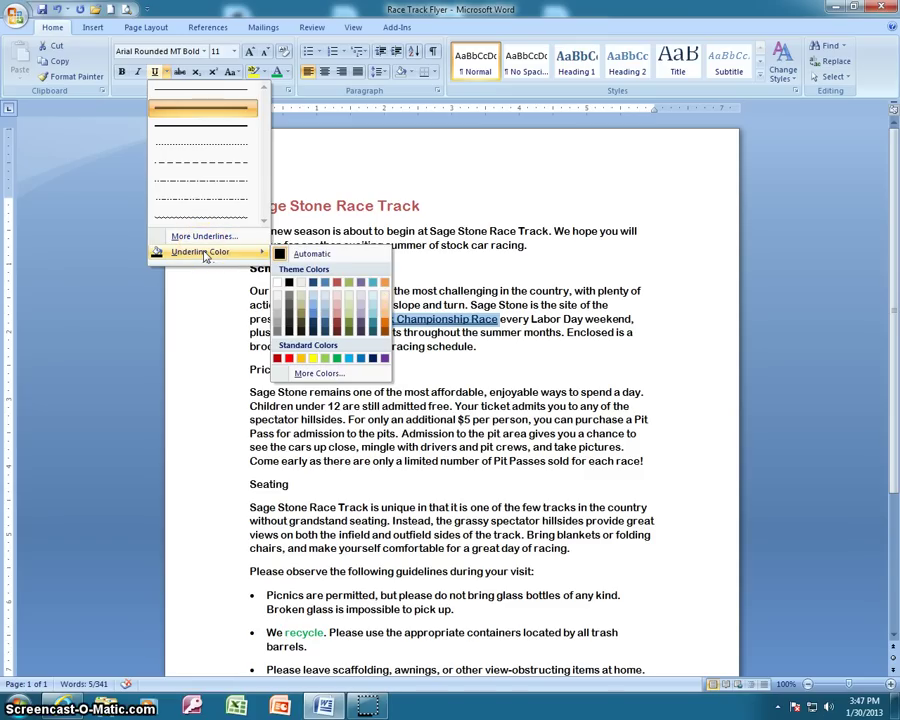
pyautogui.click(335, 287)
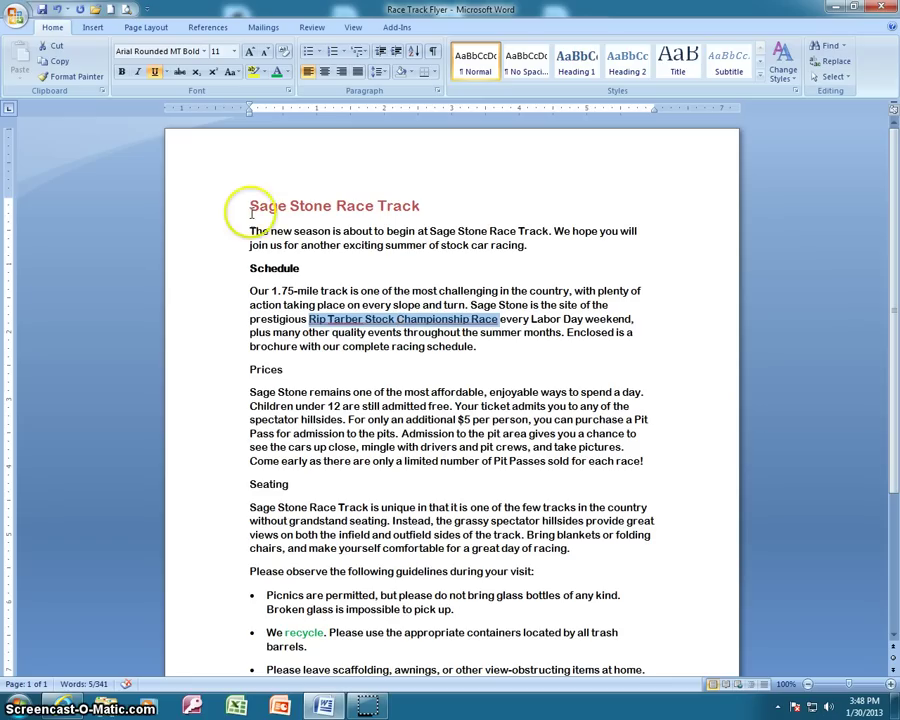
# Apply the Shadow and Small caps font effects to the title line "Sage Stone Race Track".
pyautogui.moveTo(249, 206); pyautogui.dragTo(426, 206)
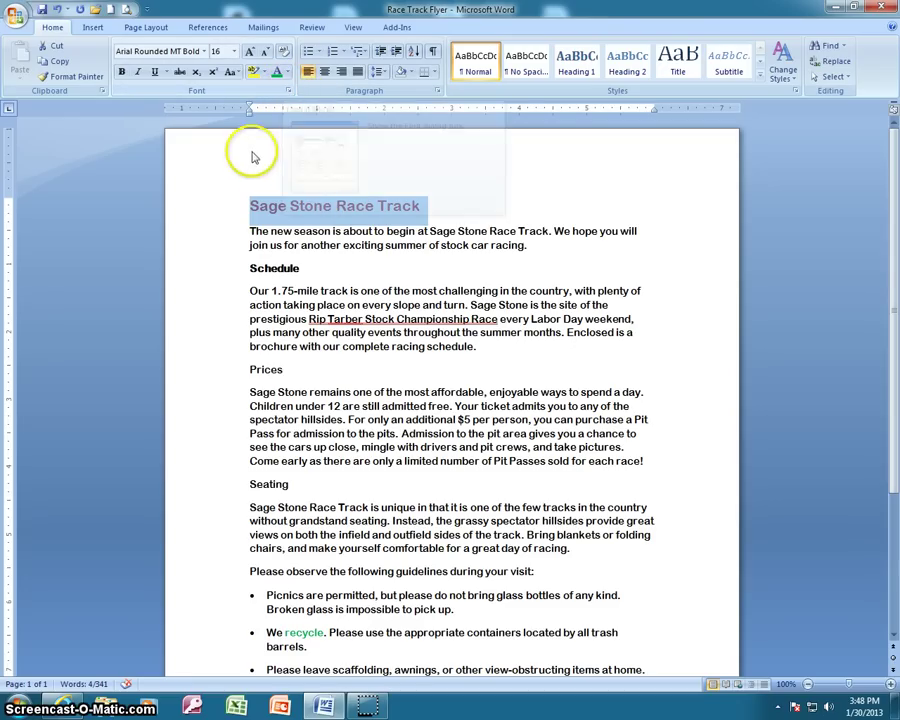
pyautogui.click(289, 92)
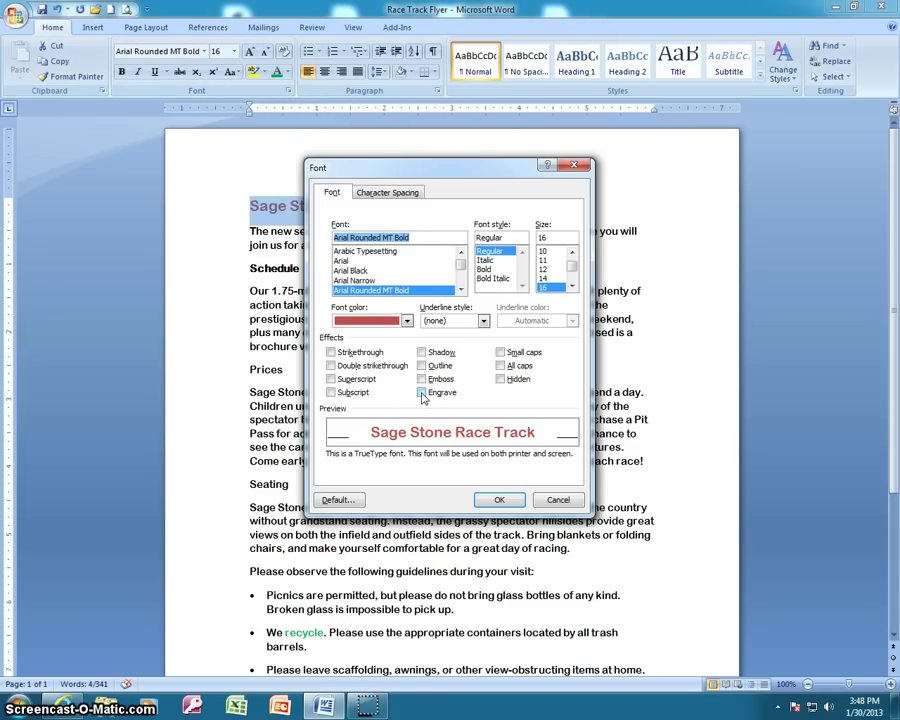
pyautogui.click(421, 352)
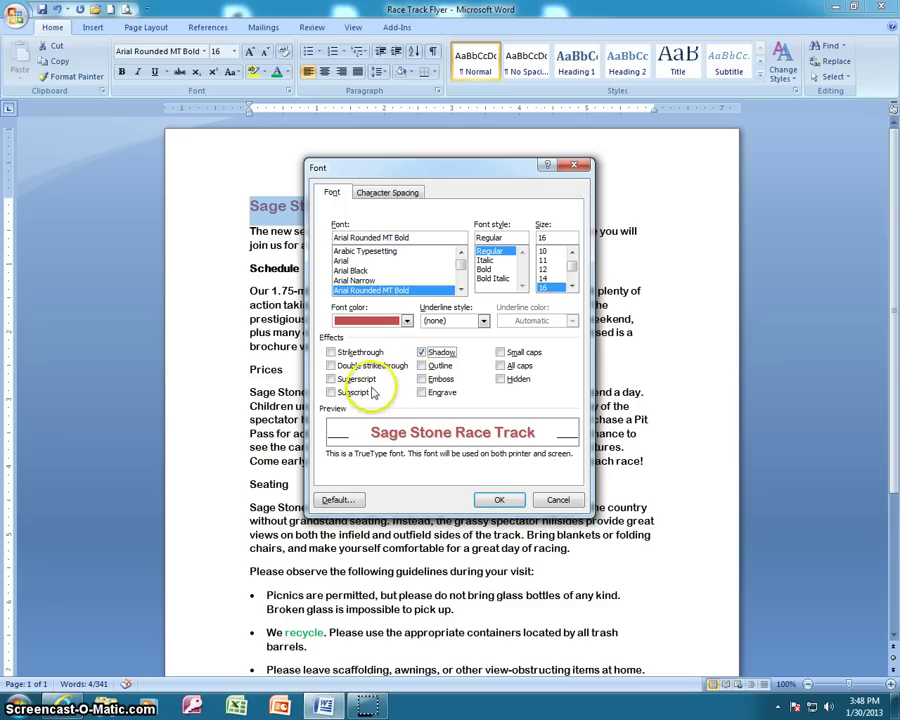
pyautogui.click(501, 352)
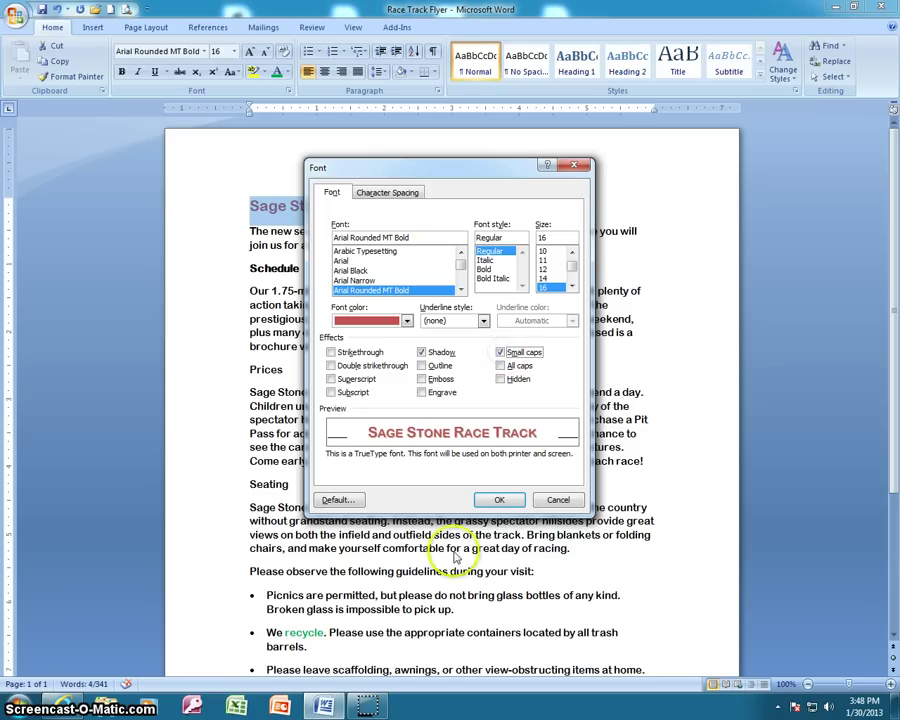
pyautogui.click(499, 501)
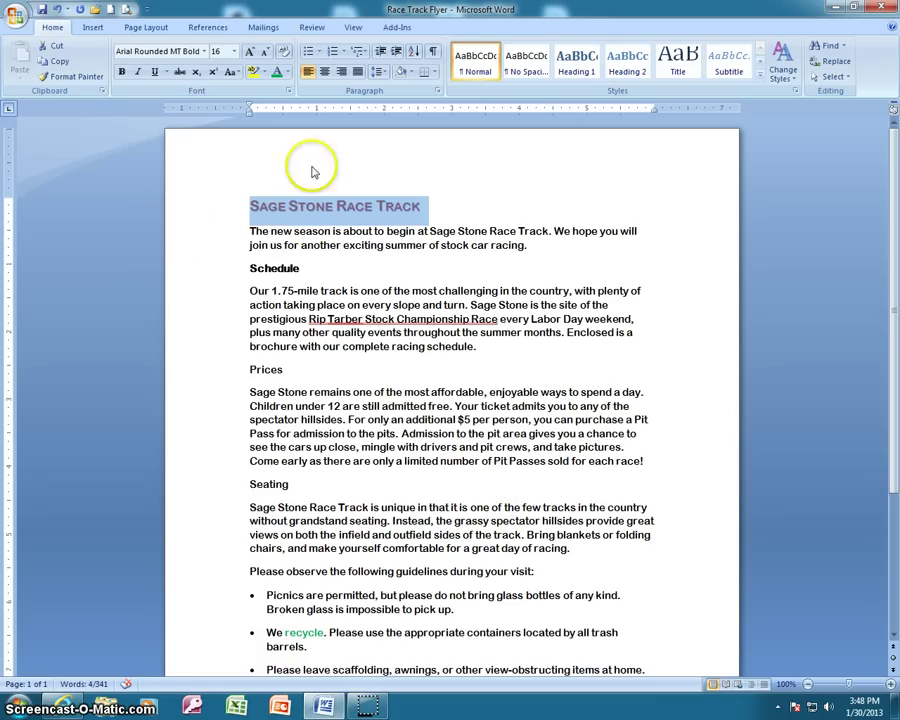
pyautogui.click(289, 93)
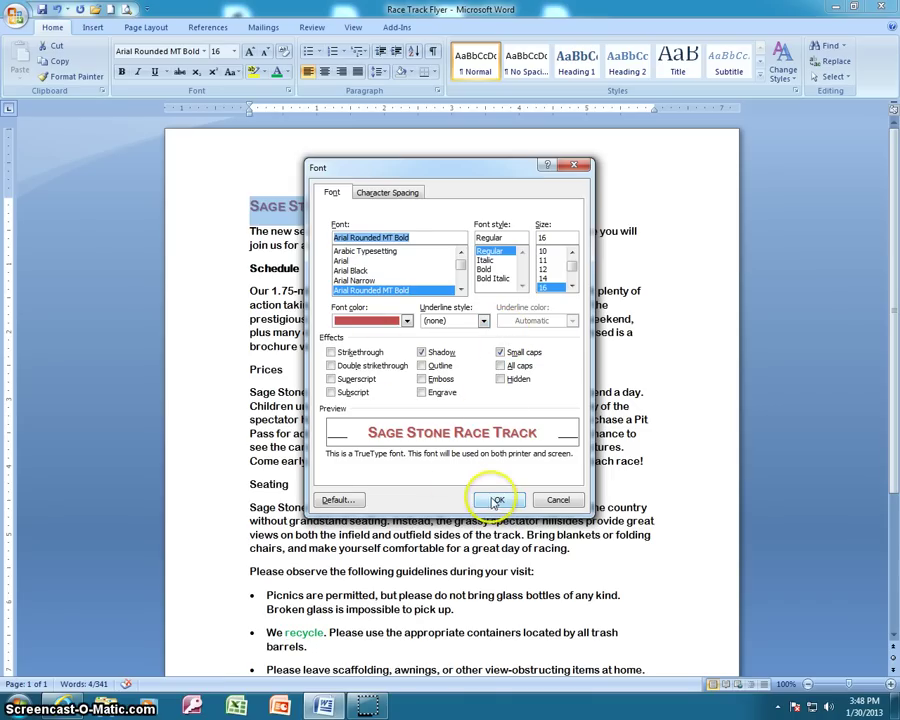
pyautogui.click(494, 500)
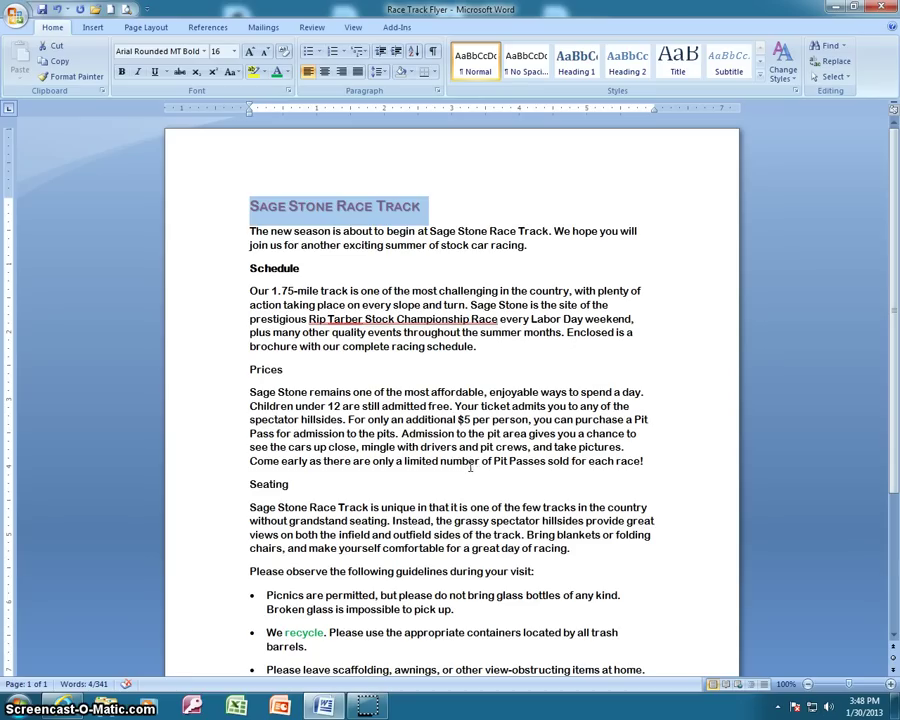
pyautogui.click(255, 74)
pyautogui.click(264, 72)
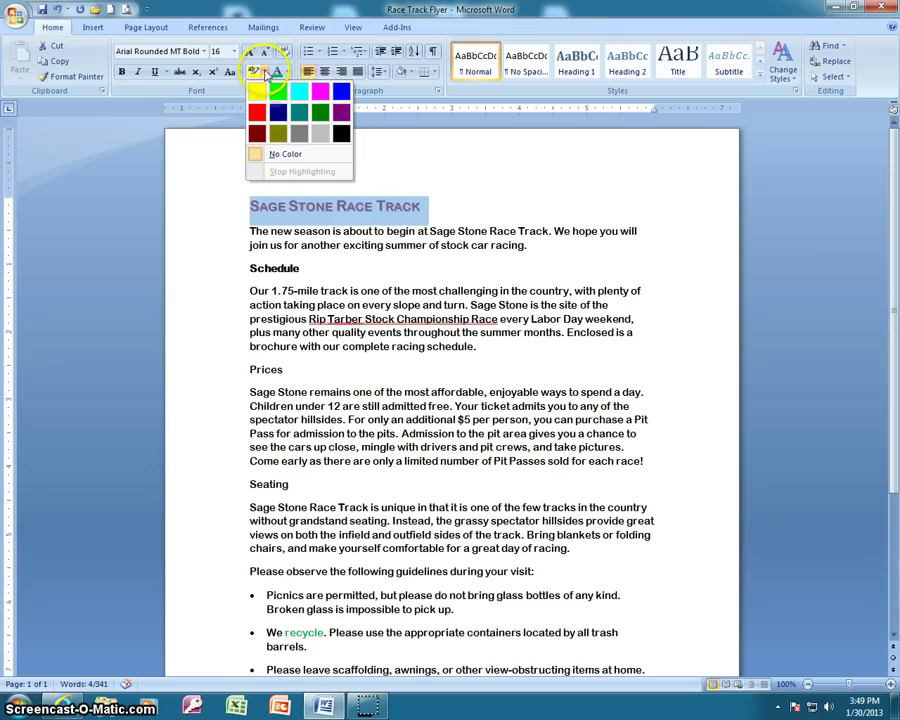
pyautogui.click(285, 154)
pyautogui.click(247, 205)
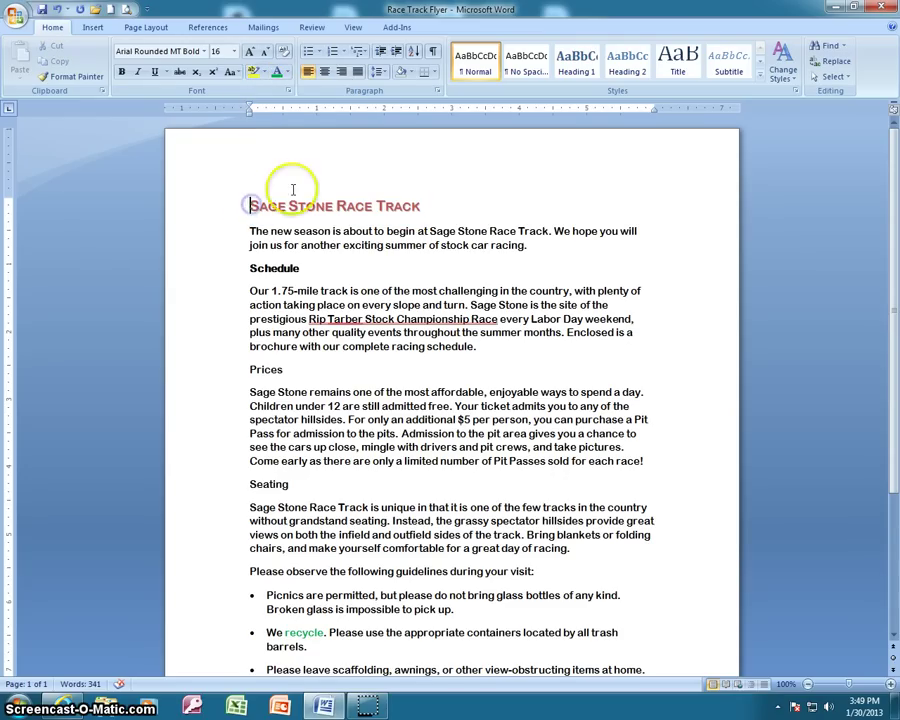
# Highlight in yellow the Prices paragraph's sentence "For only an additional $5 per person, you can purchase a Pit Pass for admission to the pits.".
pyautogui.click(265, 72)
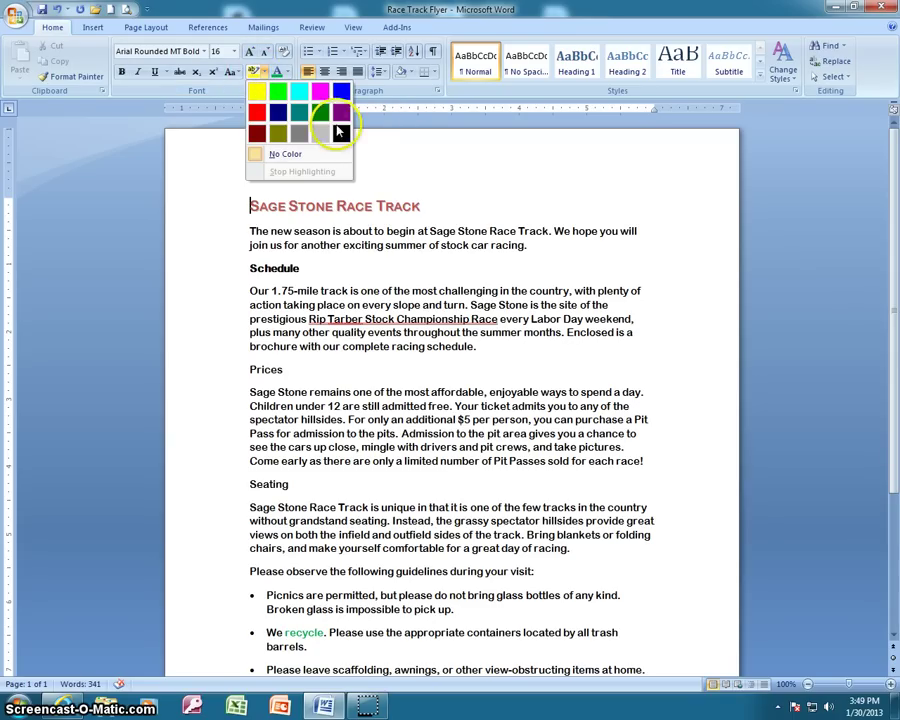
pyautogui.click(257, 91)
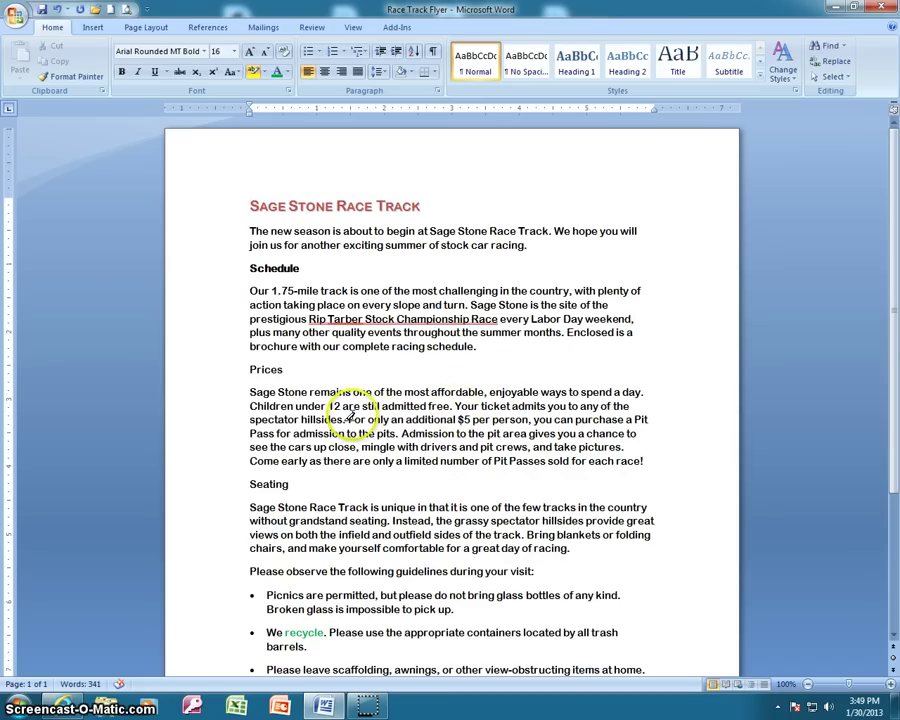
pyautogui.moveTo(348, 420)
pyautogui.mouseDown()
pyautogui.moveTo(606, 421)
pyautogui.moveTo(597, 430)
pyautogui.moveTo(386, 433)
pyautogui.moveTo(400, 433)
pyautogui.mouseUp()
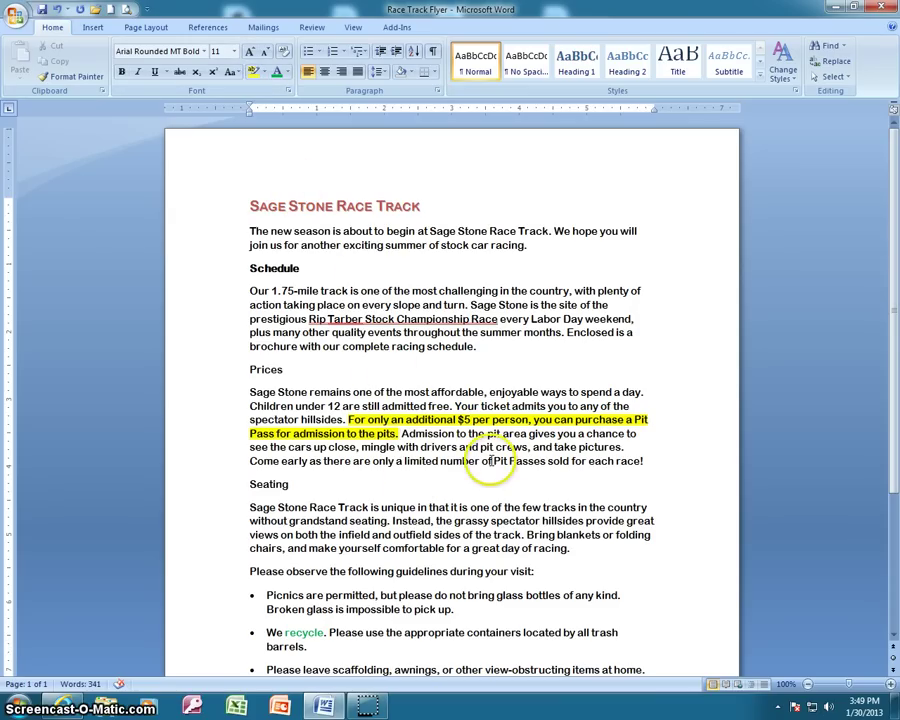
# Highlight "Pit Passes" in the last sentence of the Prices paragraph in yellow and turn the highlighter off.
pyautogui.moveTo(494, 461); pyautogui.dragTo(530, 462)
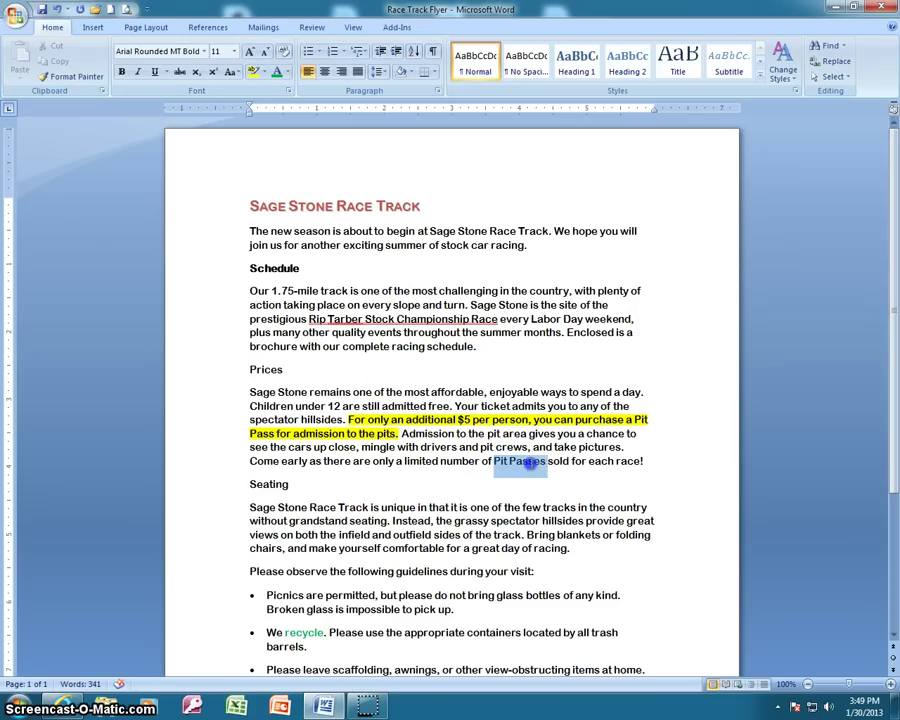
pyautogui.click(253, 72)
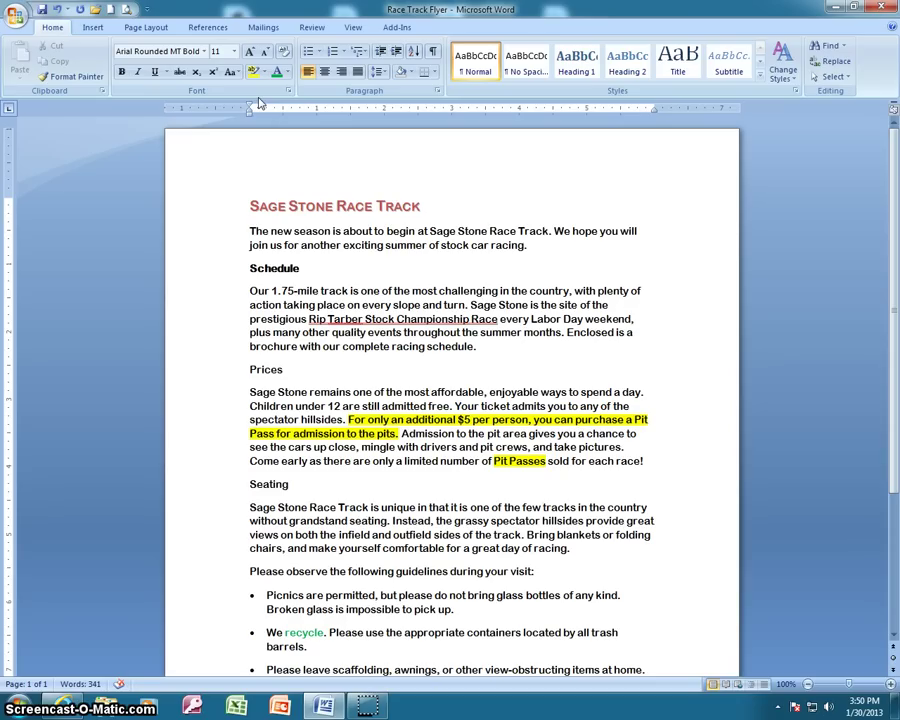
# Remove the highlight from "Pit Passes" in the last sentence of the Prices paragraph.
pyautogui.click(490, 461)
pyautogui.moveTo(490, 461); pyautogui.dragTo(546, 463)
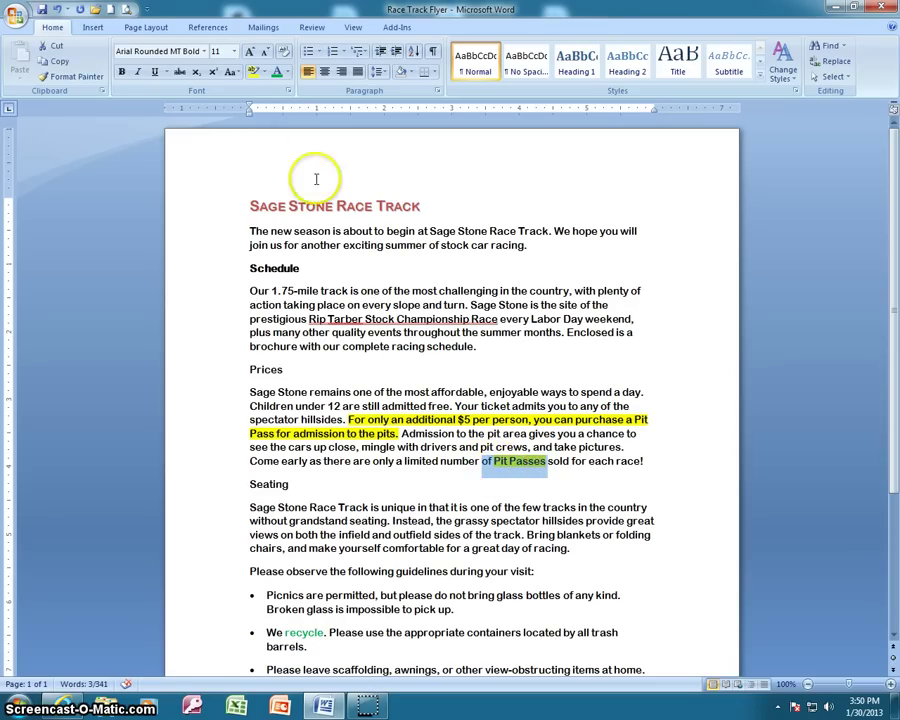
pyautogui.click(264, 74)
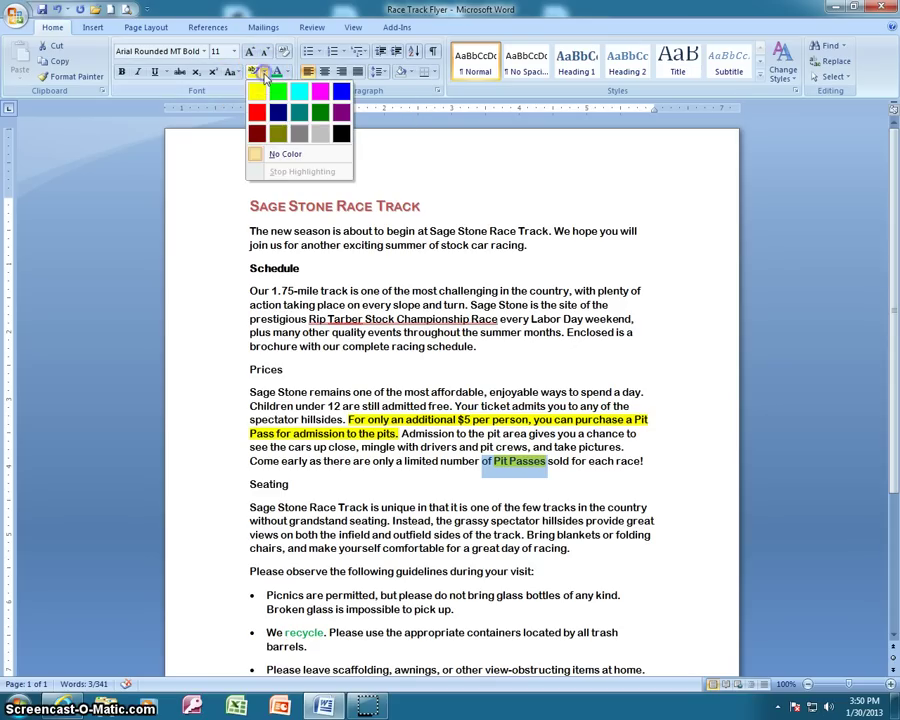
pyautogui.click(281, 156)
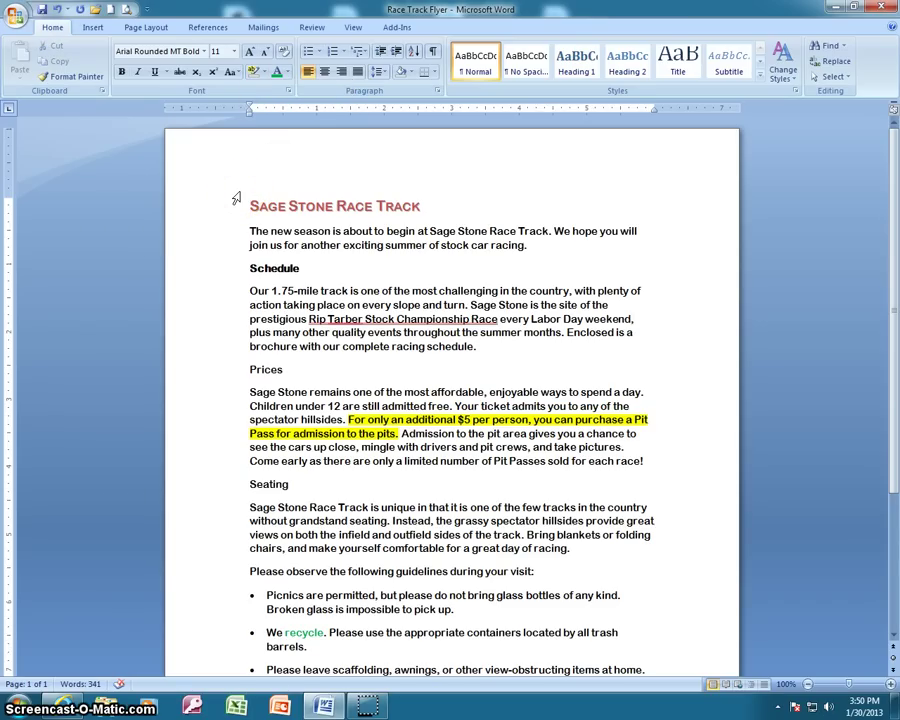
# Copy the title line's formatting onto the "Schedule" heading with the Format Painter.
pyautogui.moveTo(250, 205); pyautogui.dragTo(412, 206)
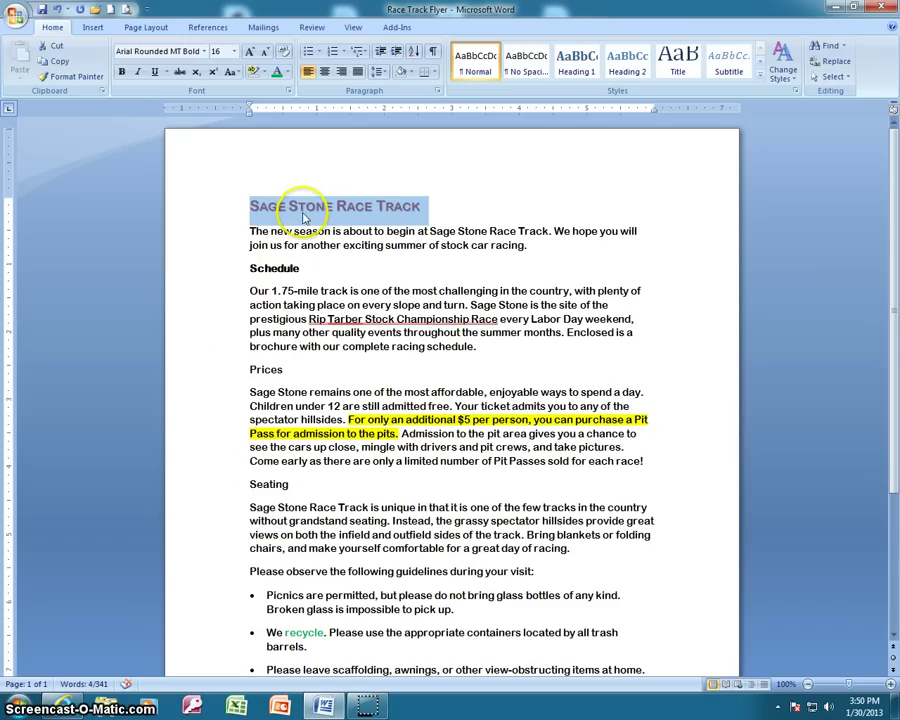
pyautogui.click(62, 78)
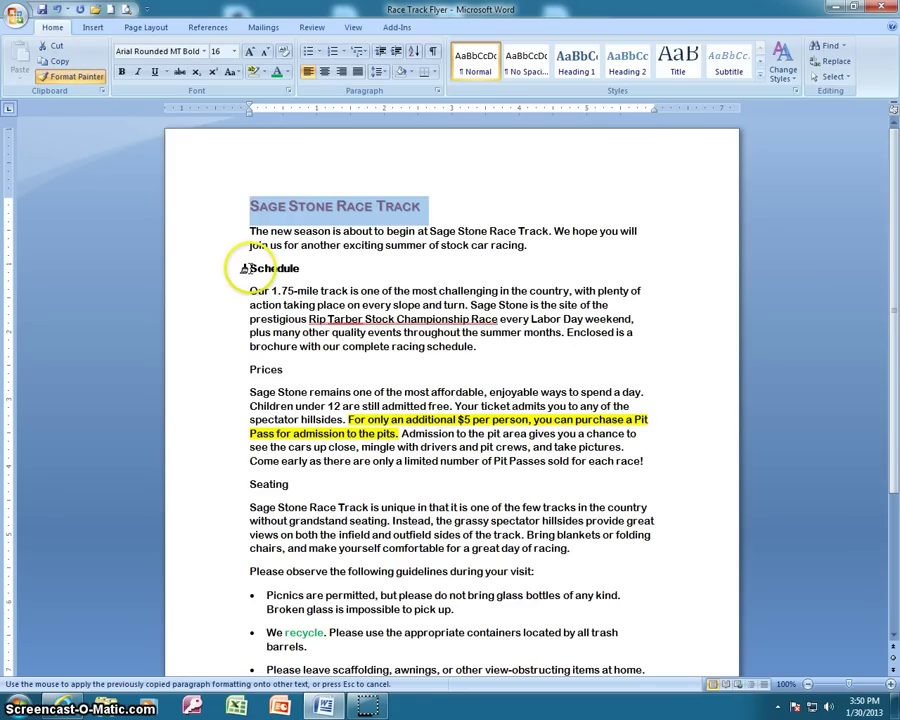
pyautogui.moveTo(243, 268); pyautogui.dragTo(300, 269)
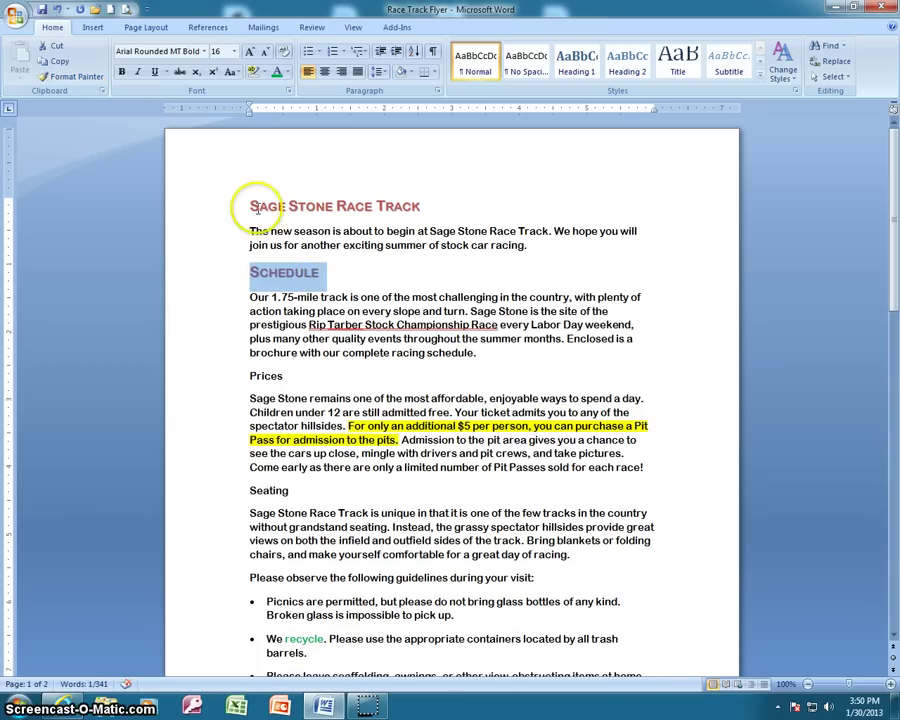
# Copy the title line's formatting onto the "Prices" and "Seating" headings with the Format Painter, and turn the painter off.
pyautogui.moveTo(250, 205); pyautogui.dragTo(420, 208)
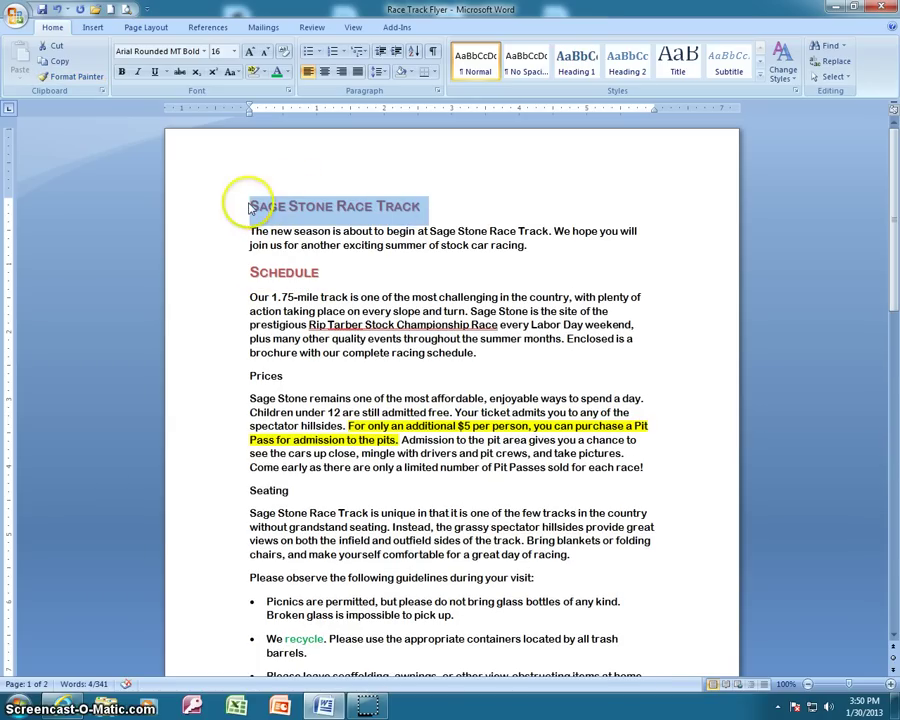
pyautogui.click(71, 80)
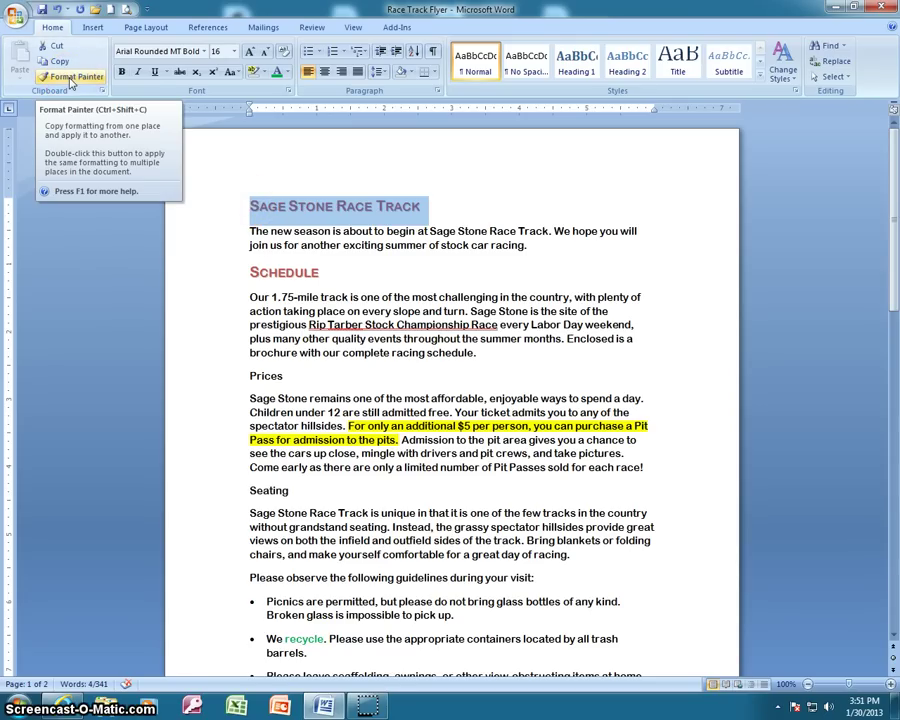
pyautogui.click(71, 79)
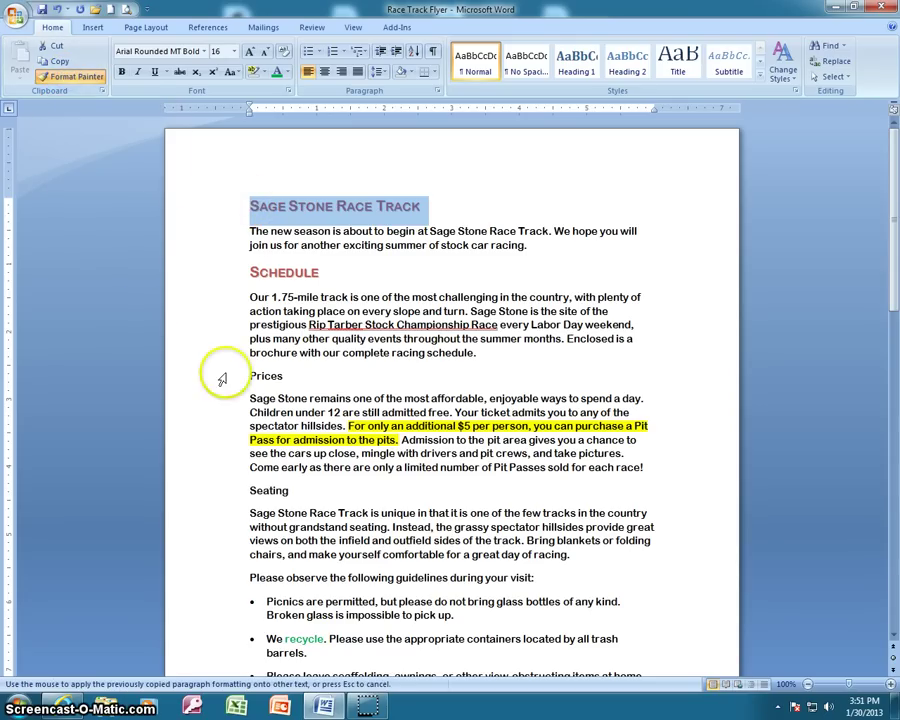
pyautogui.moveTo(246, 375); pyautogui.dragTo(284, 376)
pyautogui.moveTo(246, 497); pyautogui.dragTo(295, 500)
pyautogui.scroll(-3, 287, 572)
pyautogui.scroll(-3, 280, 557)
pyautogui.scroll(-3, 281, 557)
pyautogui.scroll(8, 290, 528)
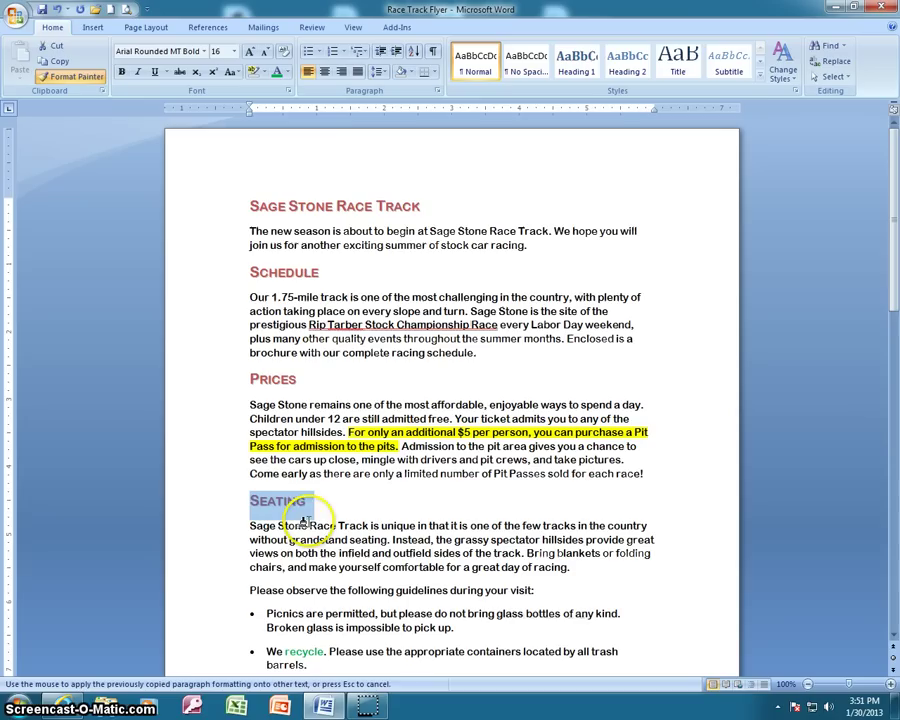
pyautogui.click(78, 77)
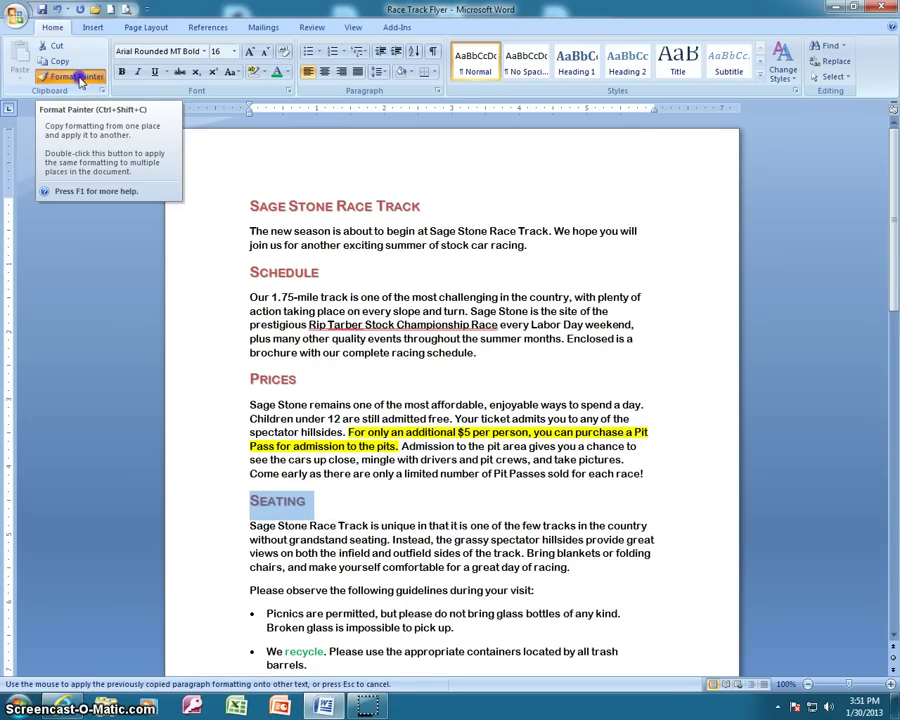
# Enter the signer's full name below the closing paragraph on the second page and preview the Title and Heading 1 styles on it.
pyautogui.scroll(-5, 370, 604)
pyautogui.scroll(-3, 370, 604)
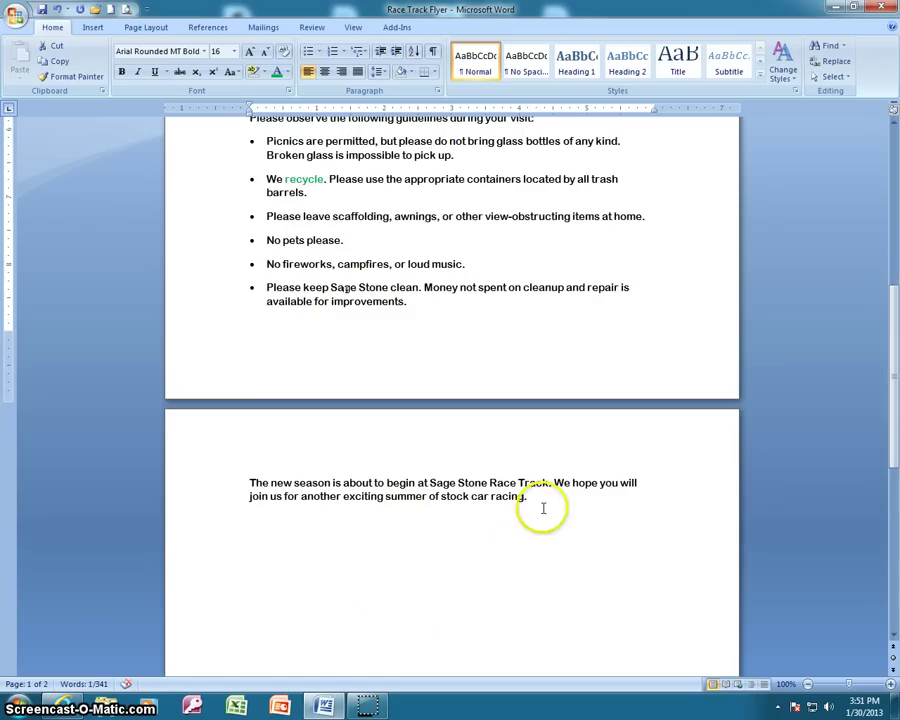
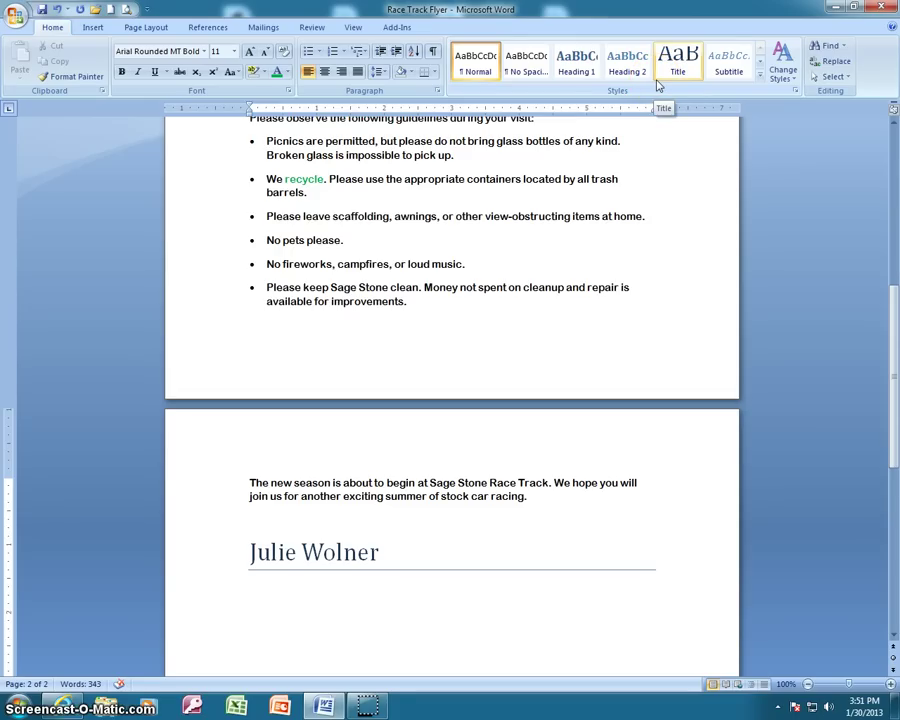
pyautogui.click(587, 80)
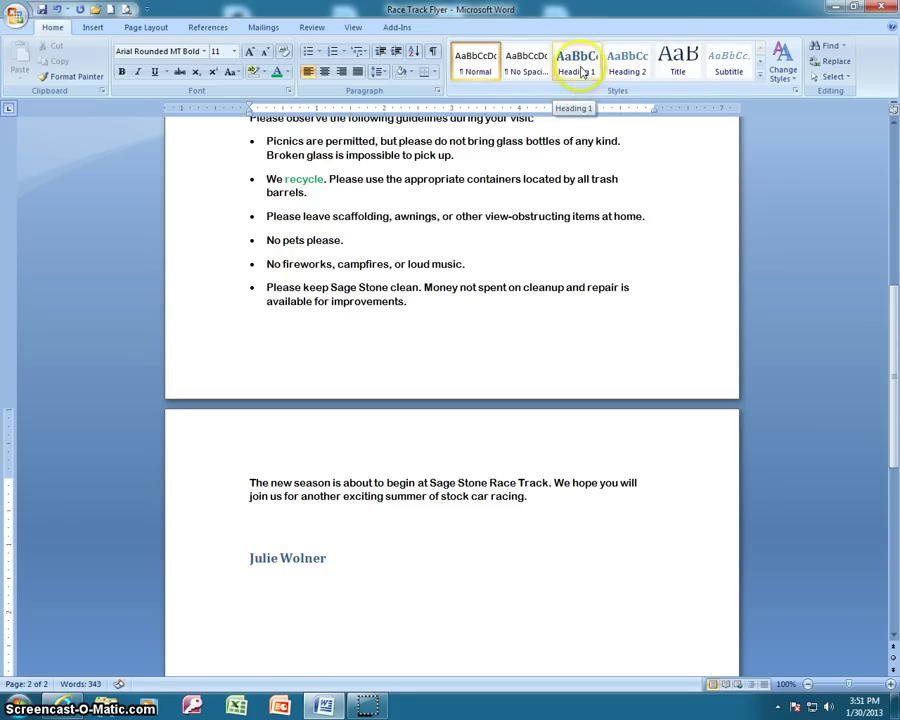
# Apply the Title style to the "Sage Stone Race Track" line at the start of the flyer.
pyautogui.scroll(7, 503, 210)
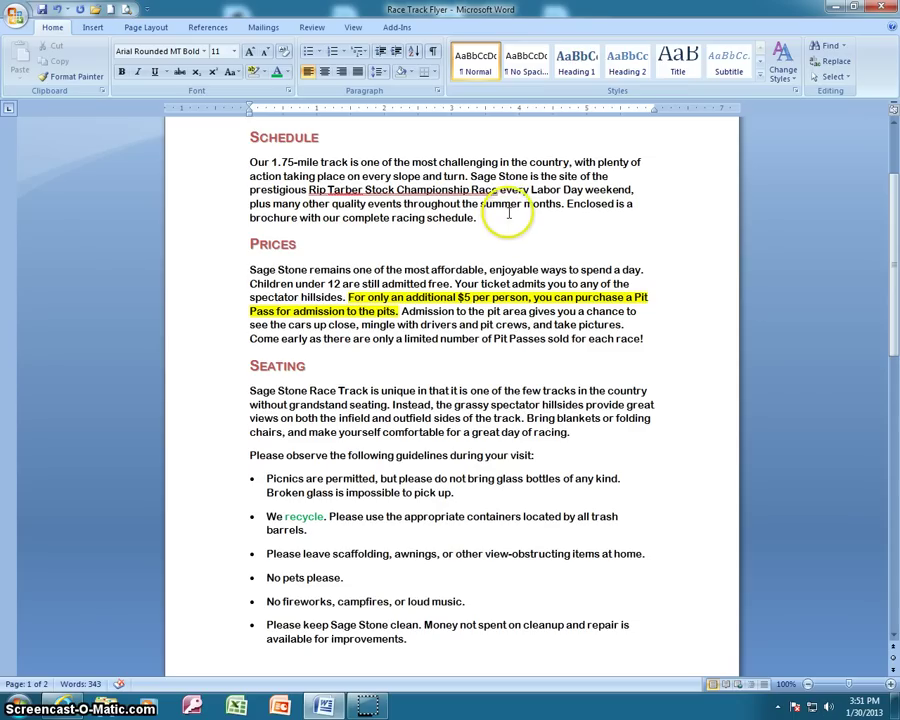
pyautogui.click(389, 160)
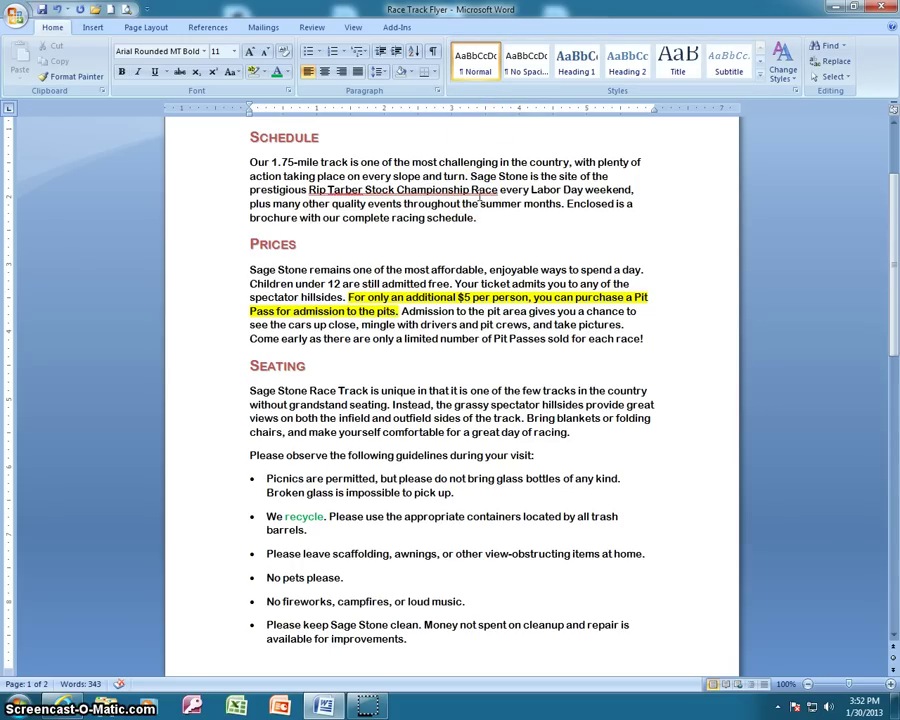
pyautogui.scroll(3, 362, 161)
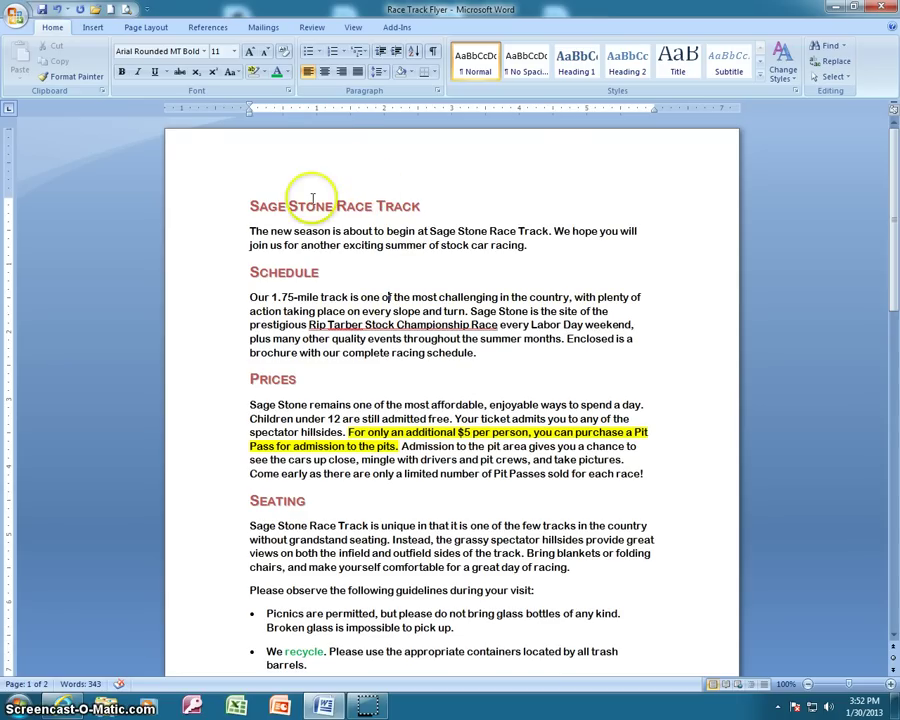
pyautogui.click(313, 200)
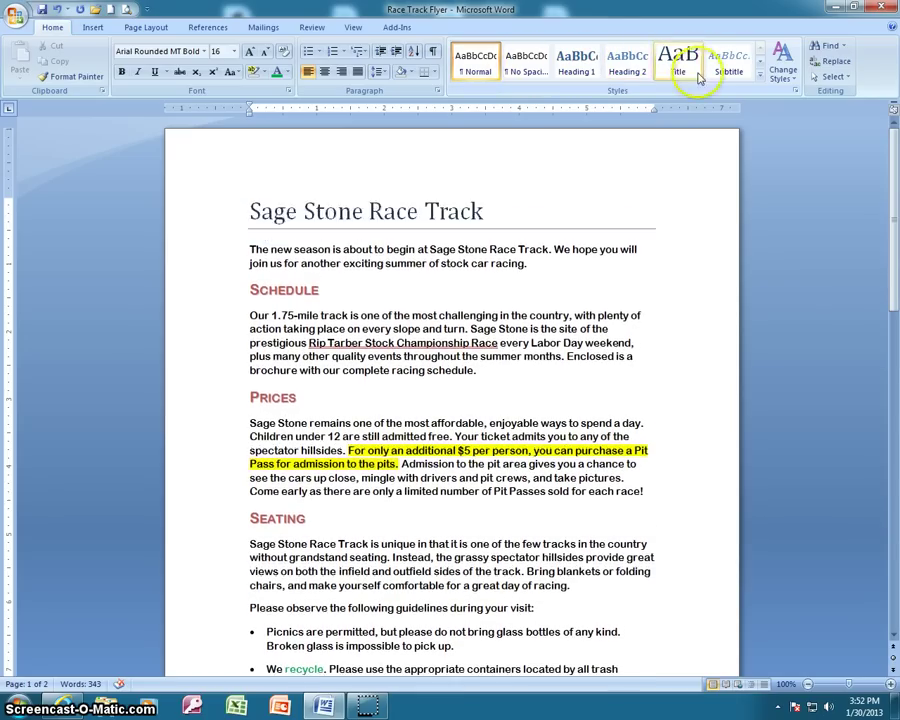
pyautogui.click(761, 79)
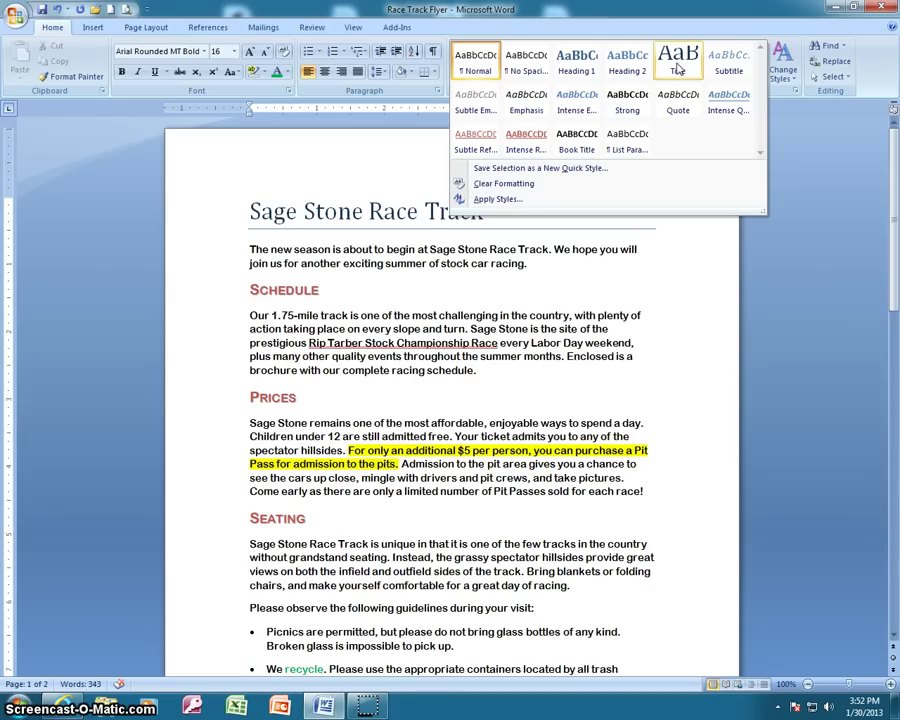
pyautogui.click(677, 62)
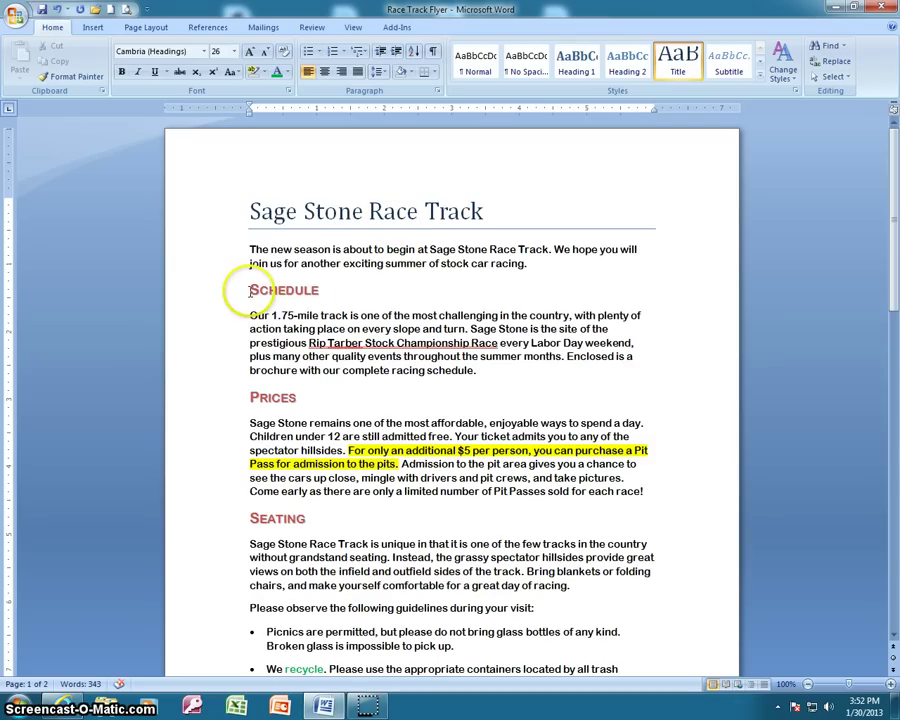
# Apply the Heading 1 style to the "Schedule", "Prices" and "Seating" headings.
pyautogui.moveTo(245, 289); pyautogui.dragTo(333, 291)
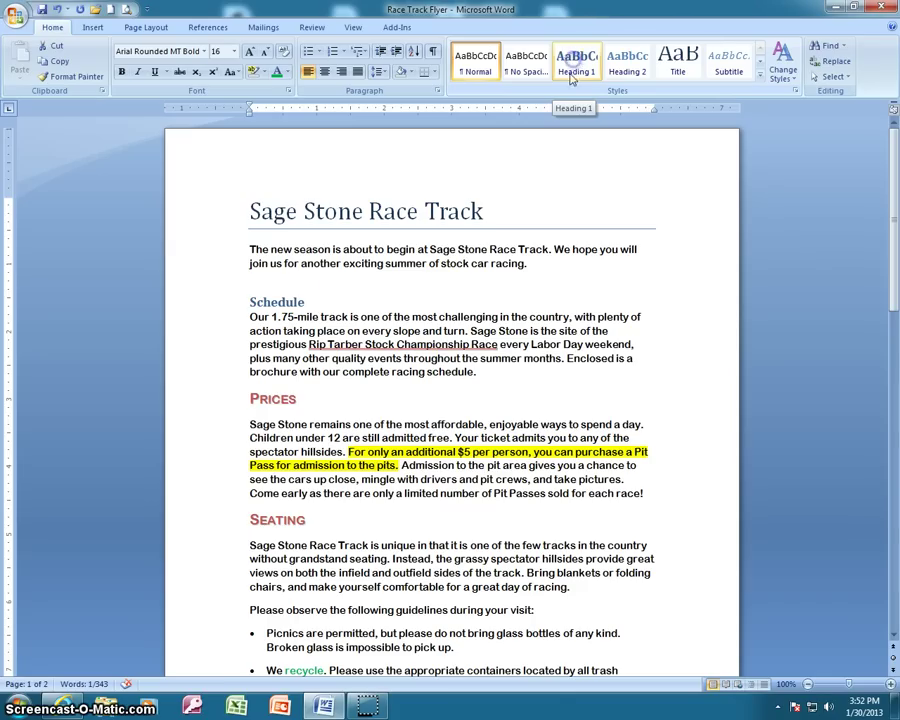
pyautogui.click(572, 80)
pyautogui.moveTo(249, 398); pyautogui.dragTo(296, 398)
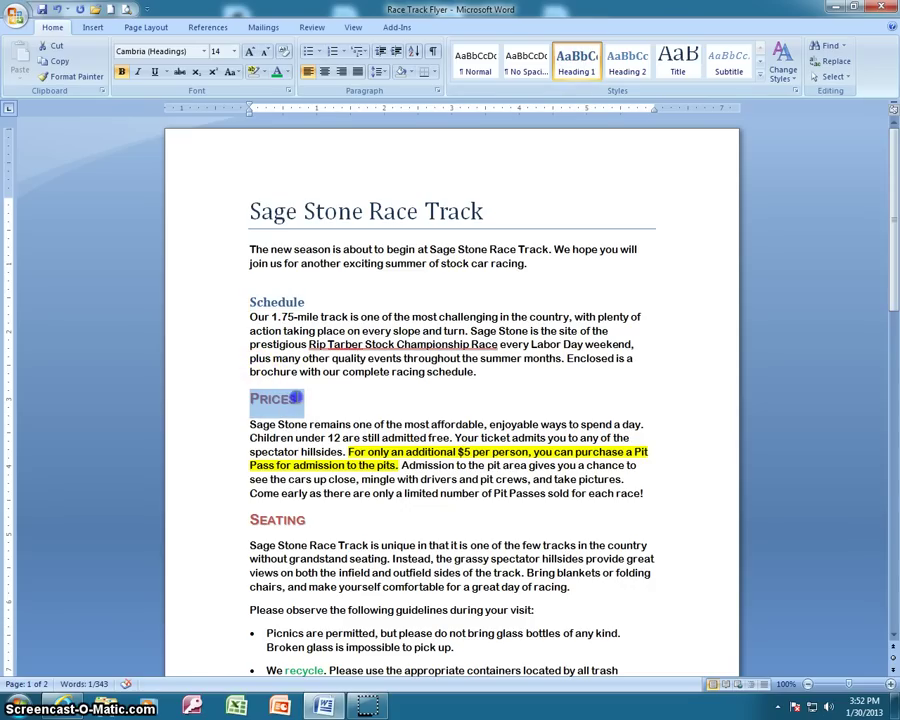
pyautogui.click(572, 62)
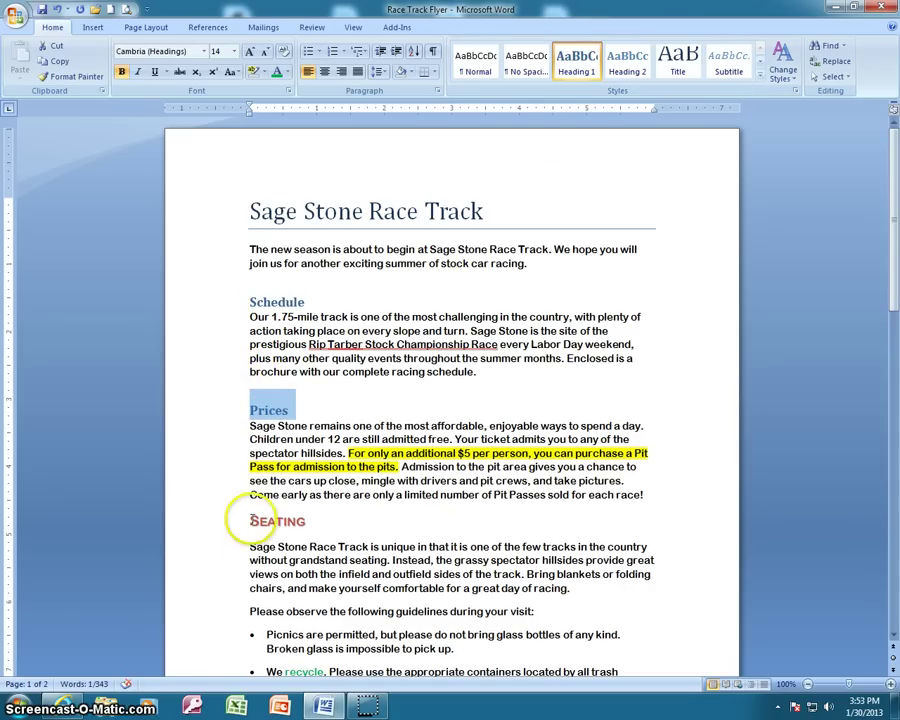
pyautogui.moveTo(250, 521); pyautogui.dragTo(318, 520)
pyautogui.click(577, 62)
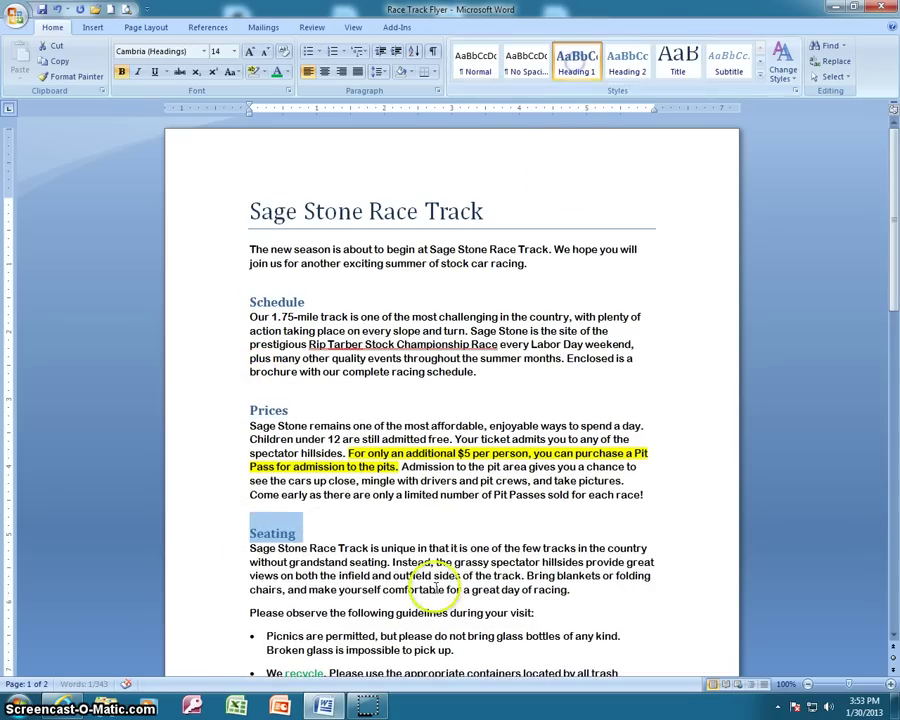
pyautogui.scroll(-9, 432, 595)
pyautogui.scroll(8, 446, 597)
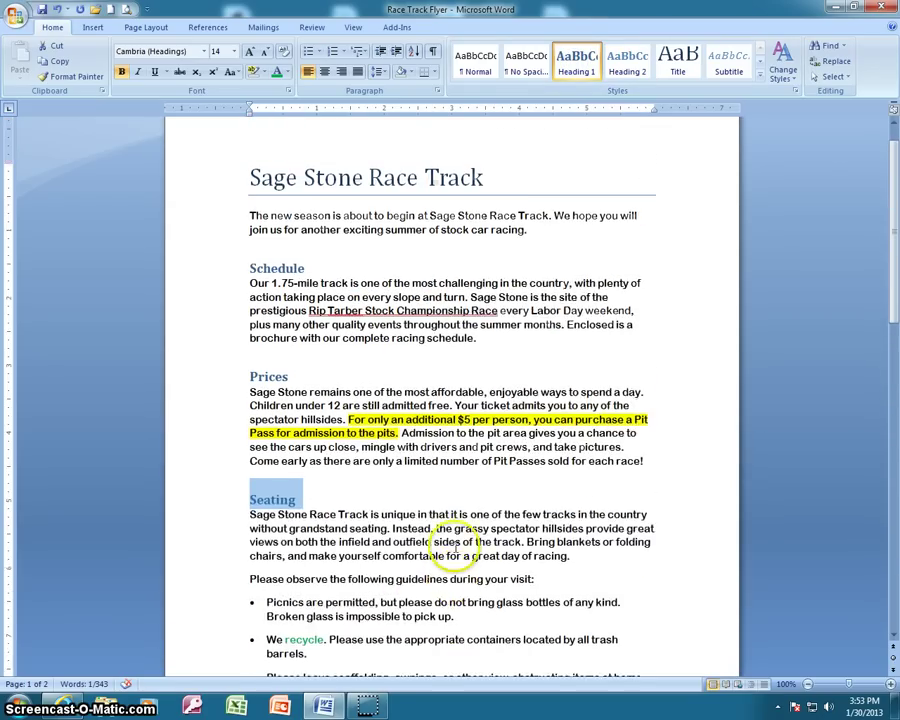
pyautogui.scroll(1, 455, 548)
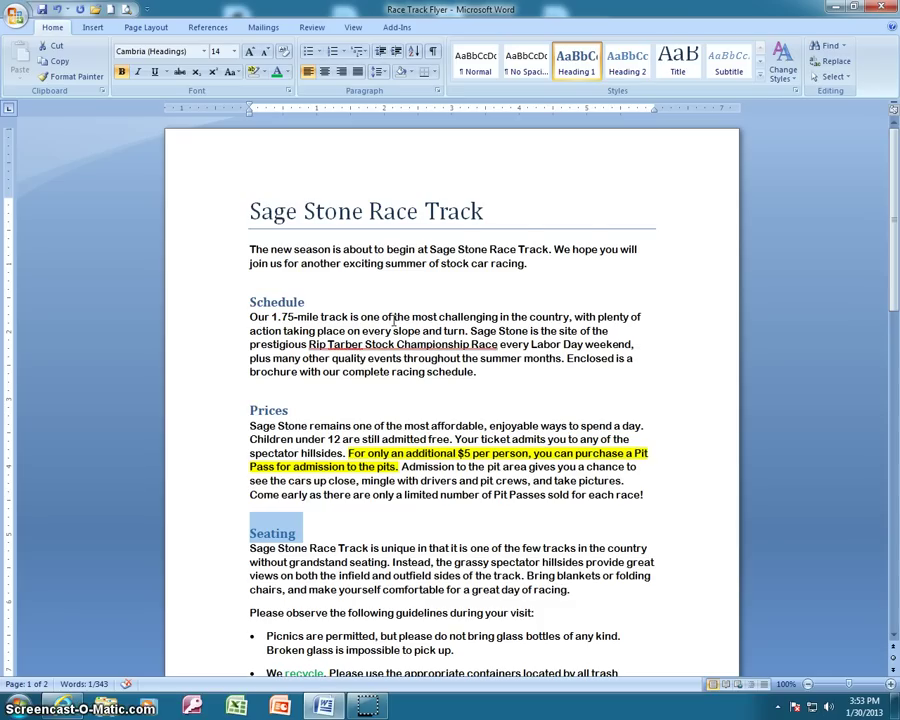
# Apply the Intense Emphasis style to the underlined stock championship race name in the Schedule paragraph.
pyautogui.scroll(-4, 376, 402)
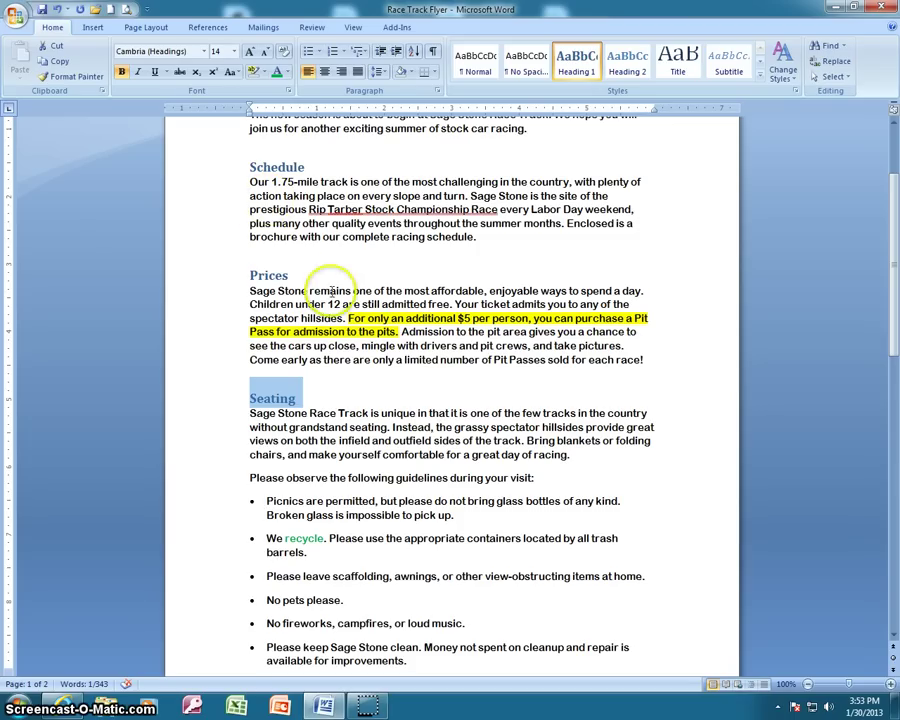
pyautogui.moveTo(309, 210); pyautogui.dragTo(490, 213)
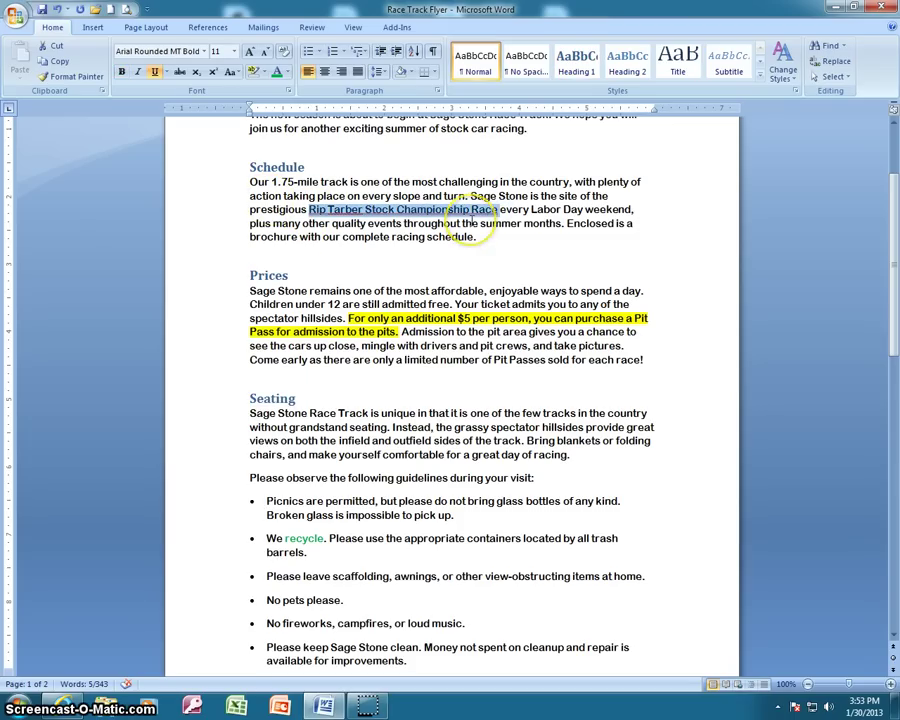
pyautogui.click(761, 80)
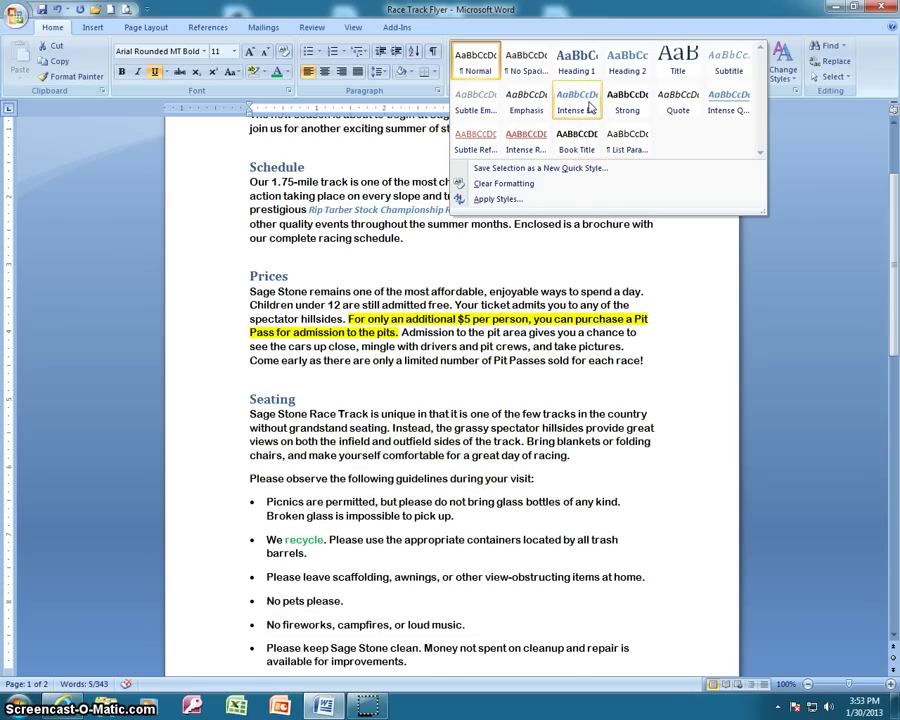
pyautogui.click(590, 107)
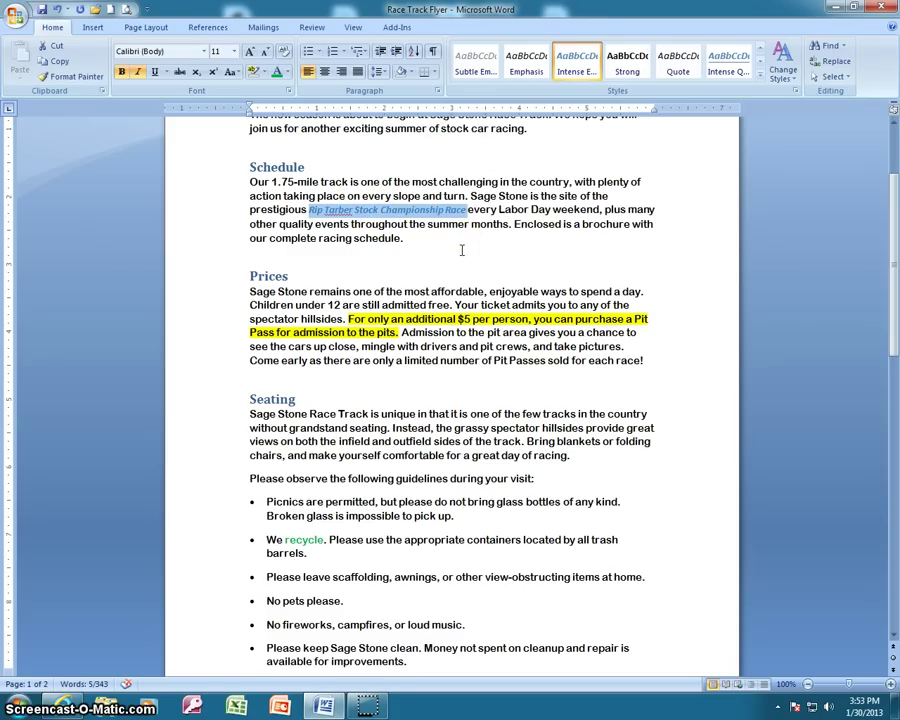
# Apply the Emphasis style to the yellow-highlighted sentence about the additional $5 Pit Pass in the Prices paragraph.
pyautogui.scroll(-2, 462, 250)
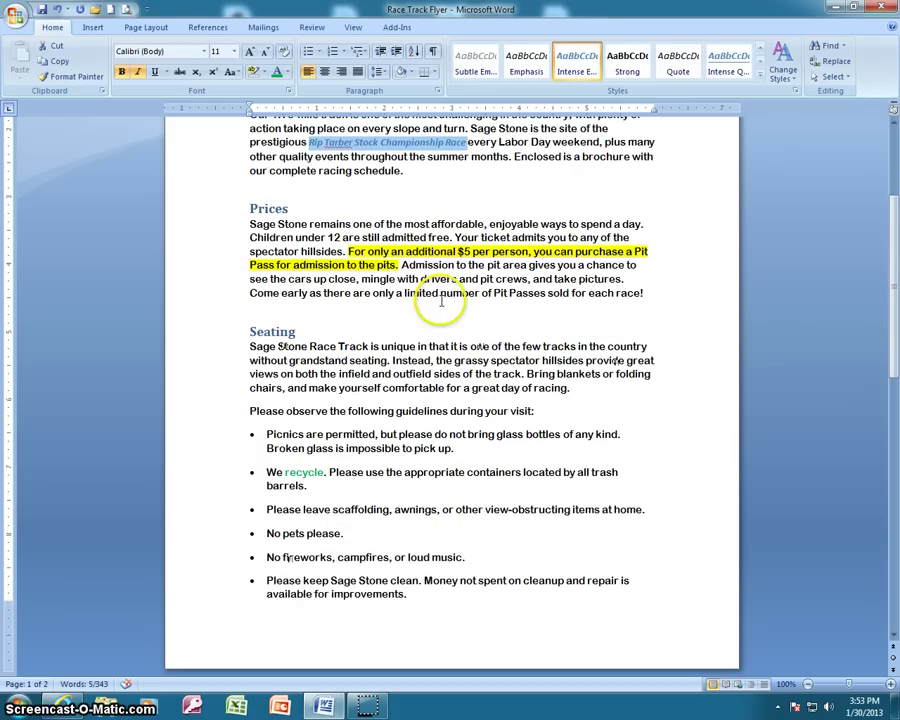
pyautogui.click(448, 251)
pyautogui.moveTo(448, 251); pyautogui.dragTo(401, 265)
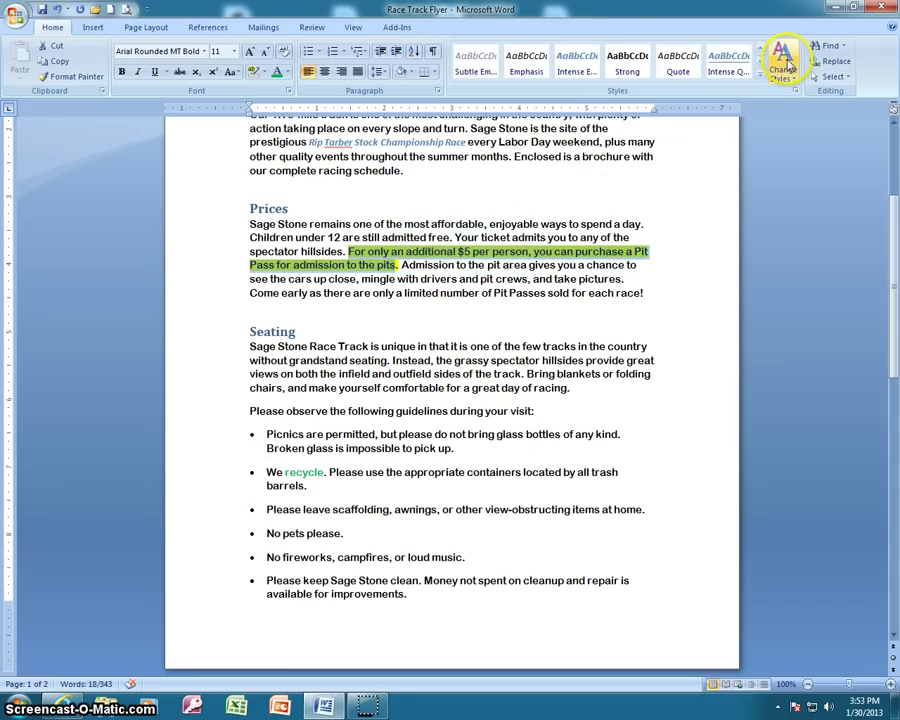
pyautogui.click(527, 66)
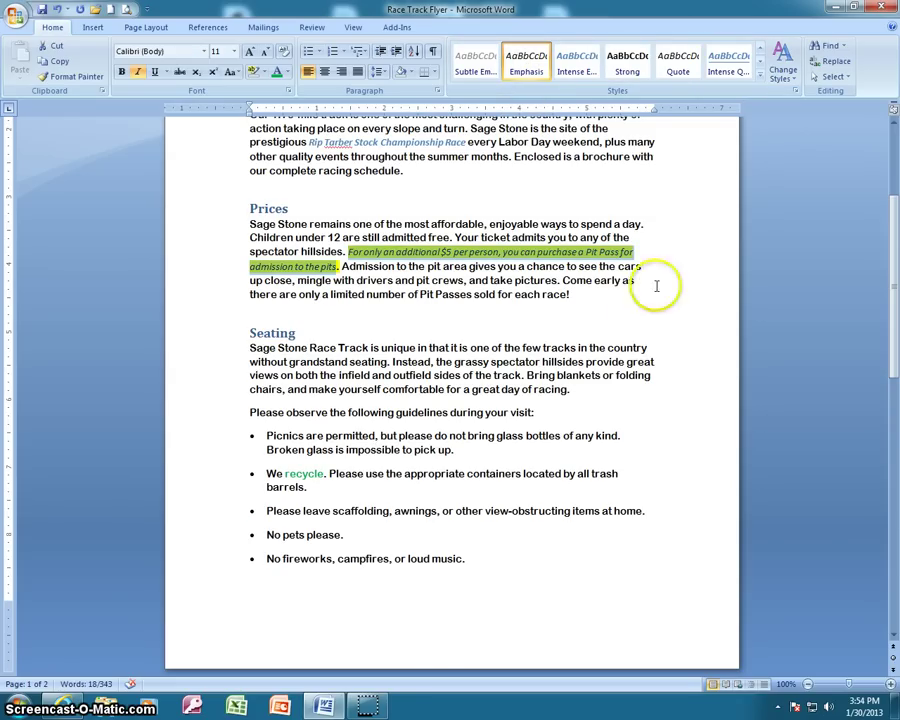
# Apply the built-in Opulent theme to the whole document.
pyautogui.scroll(5, 295, 200)
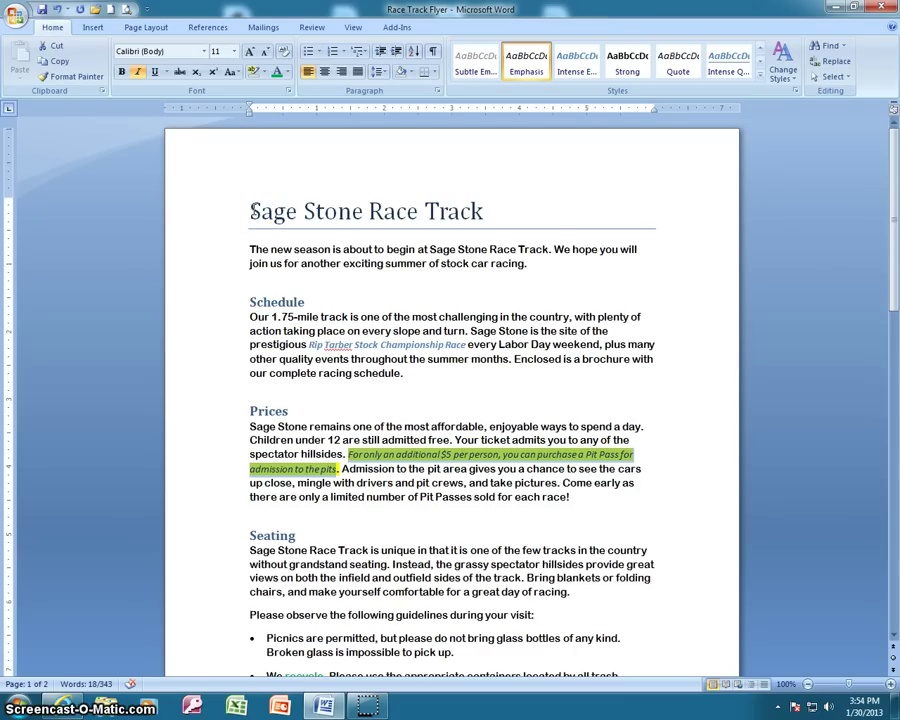
pyautogui.click(252, 211)
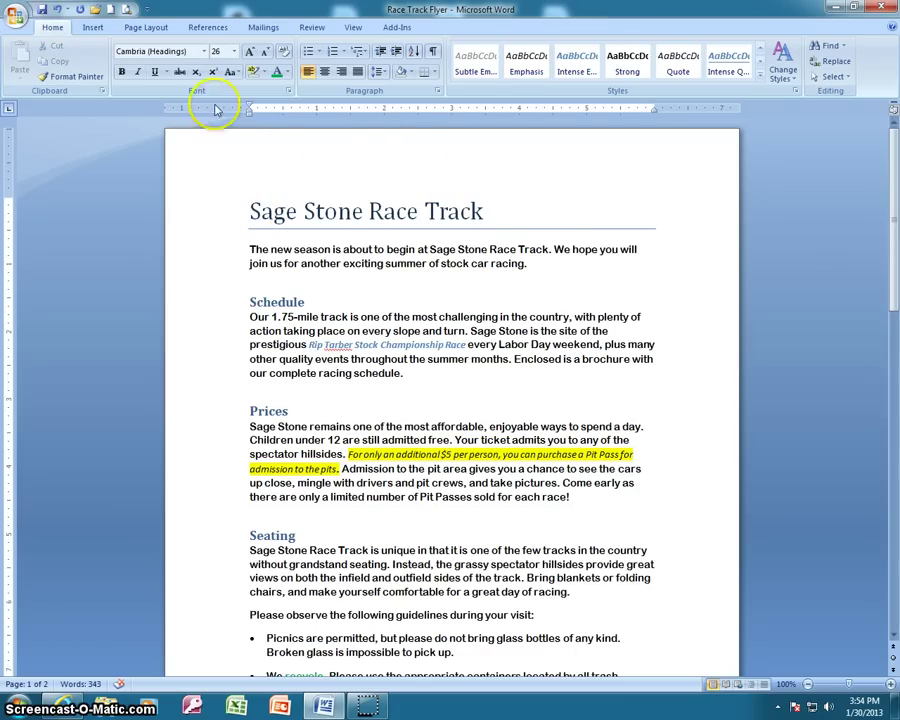
pyautogui.click(148, 28)
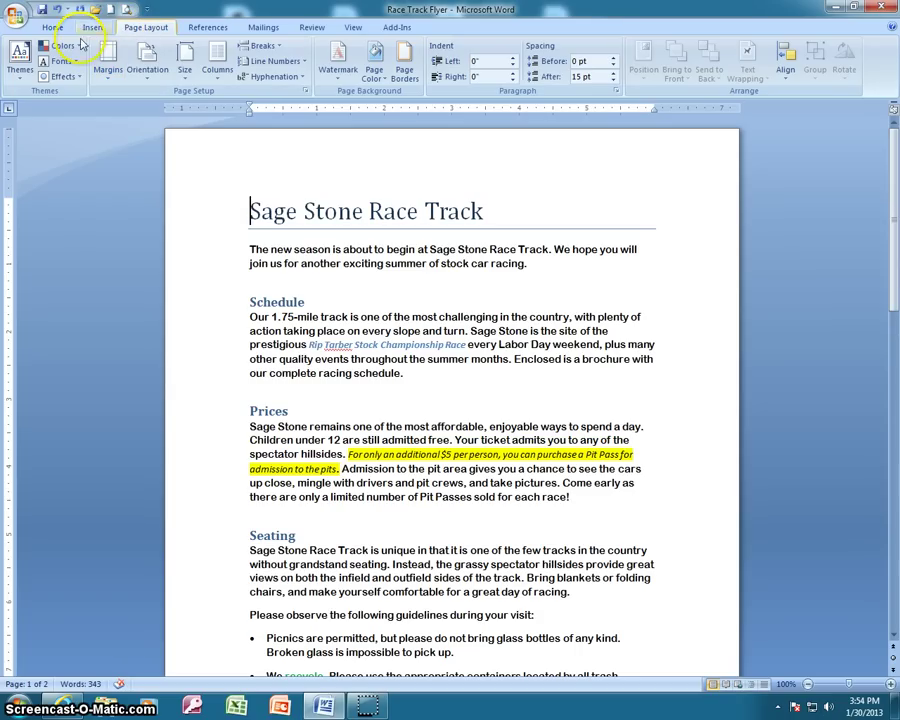
pyautogui.click(18, 78)
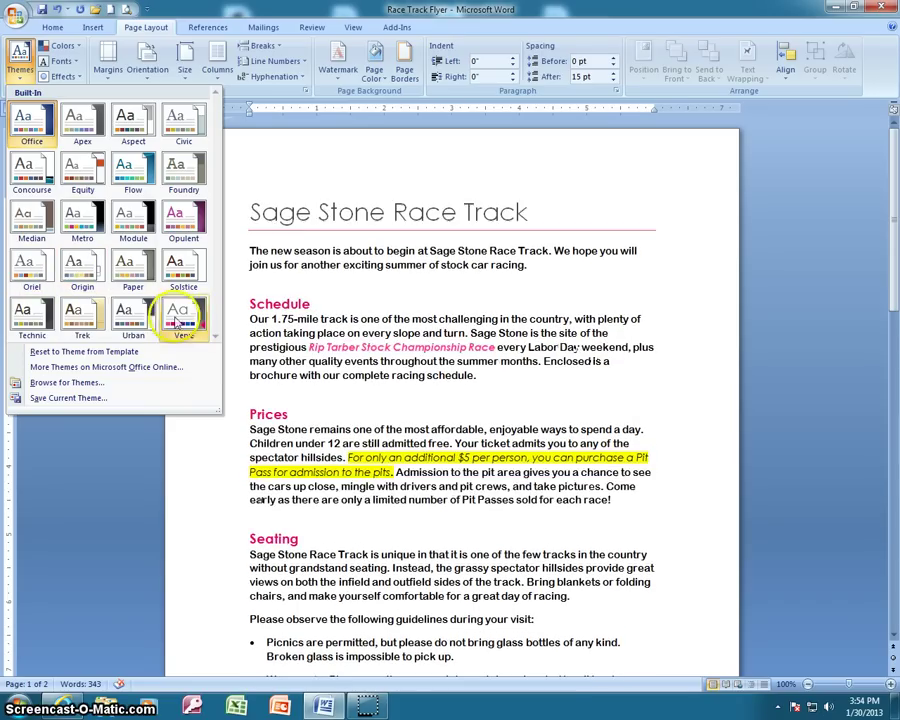
pyautogui.click(187, 220)
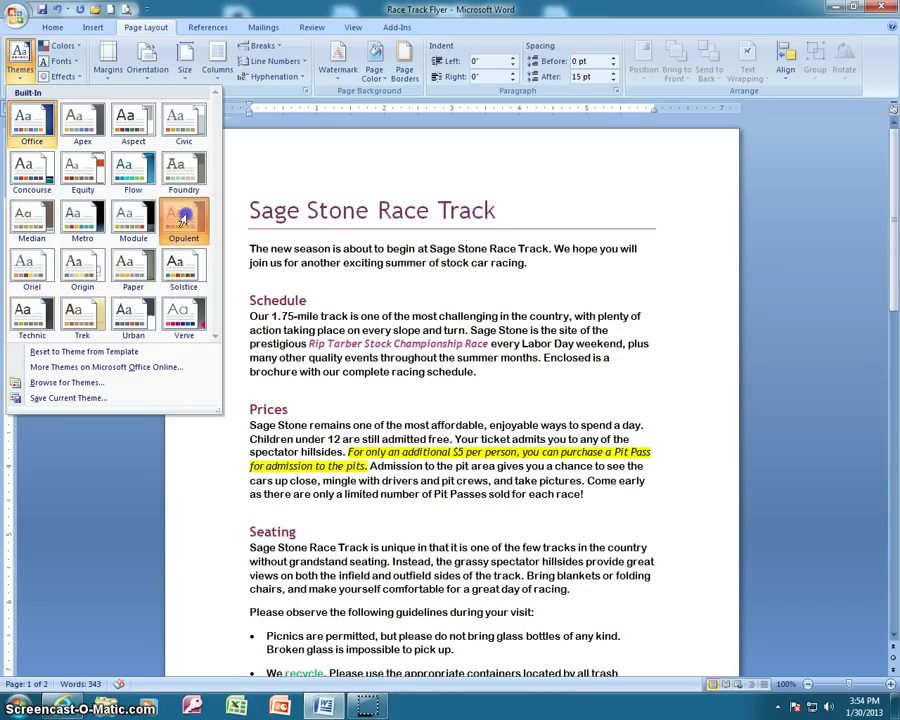
pyautogui.click(302, 250)
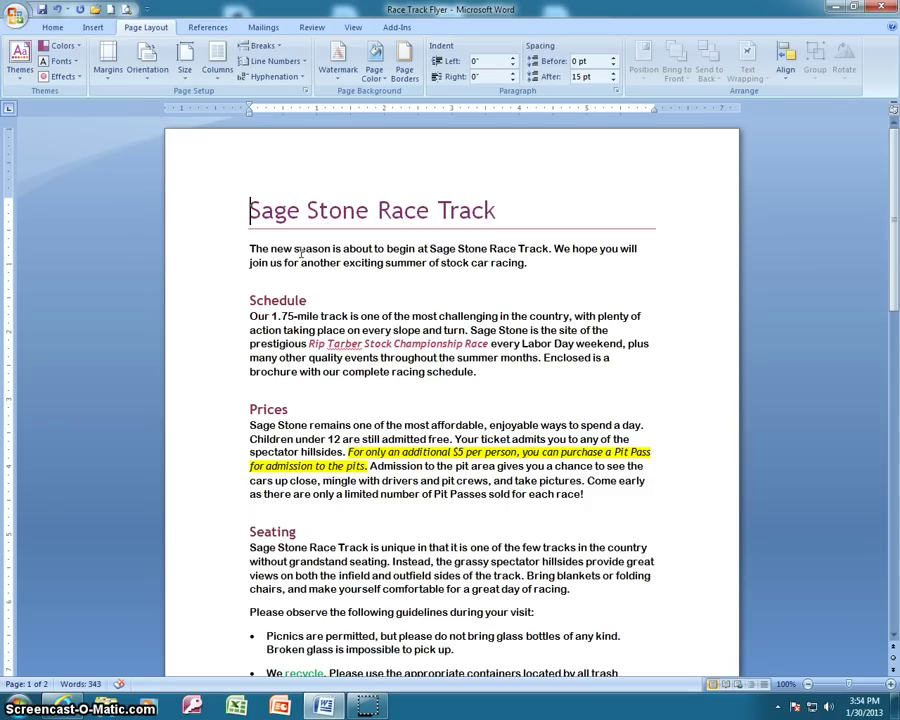
# Format the introductory paragraph under the "Sage Stone Race Track" title with the Small caps font effect.
pyautogui.click(300, 249)
pyautogui.hotkey('ctrl', 'Home')
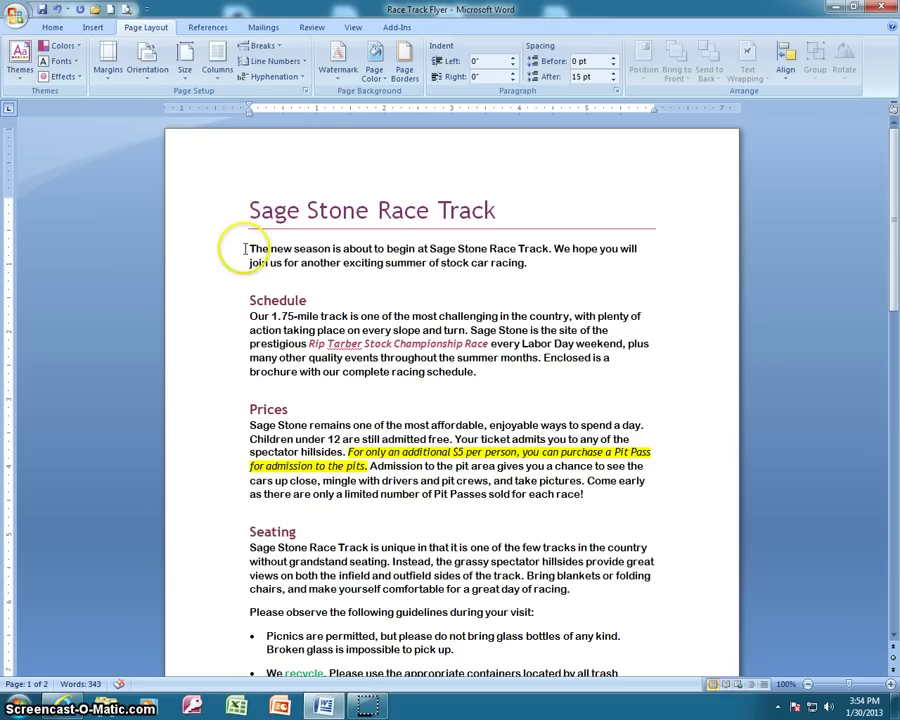
pyautogui.moveTo(249, 251); pyautogui.dragTo(535, 262)
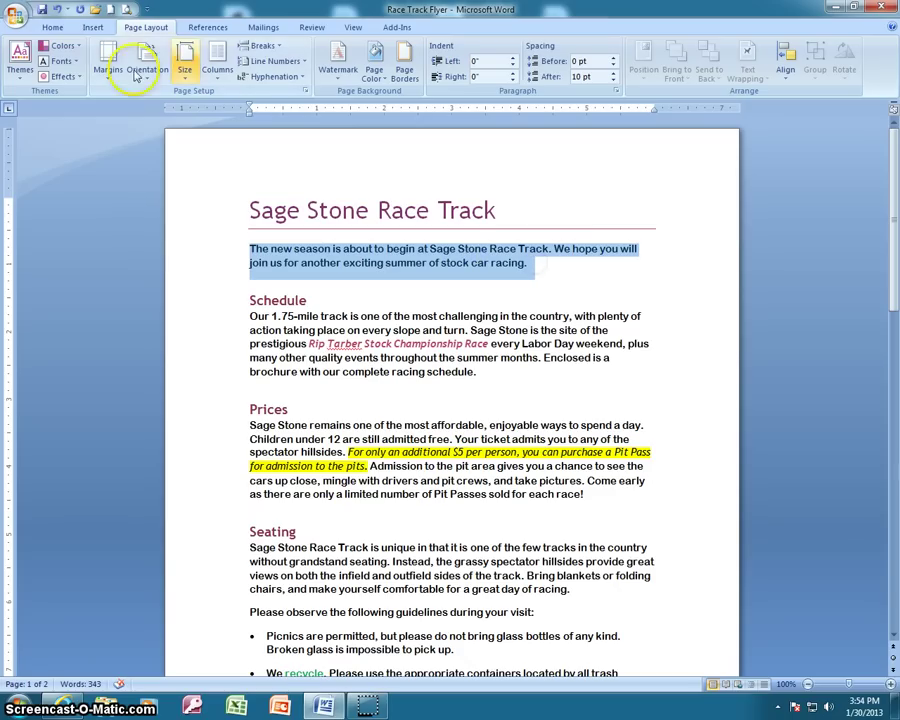
pyautogui.click(55, 27)
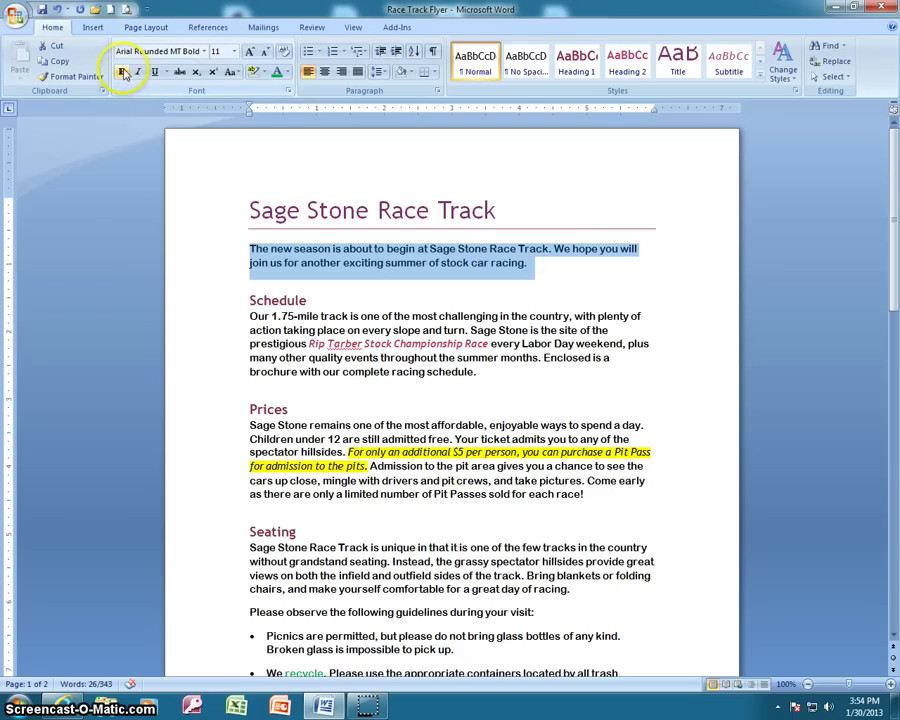
pyautogui.click(288, 90)
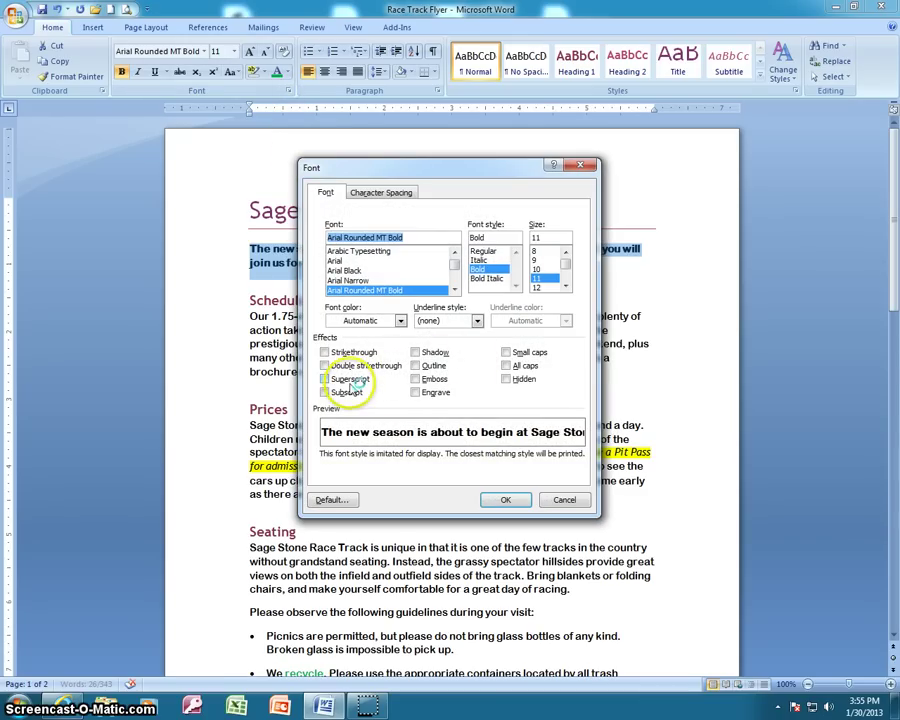
pyautogui.click(506, 353)
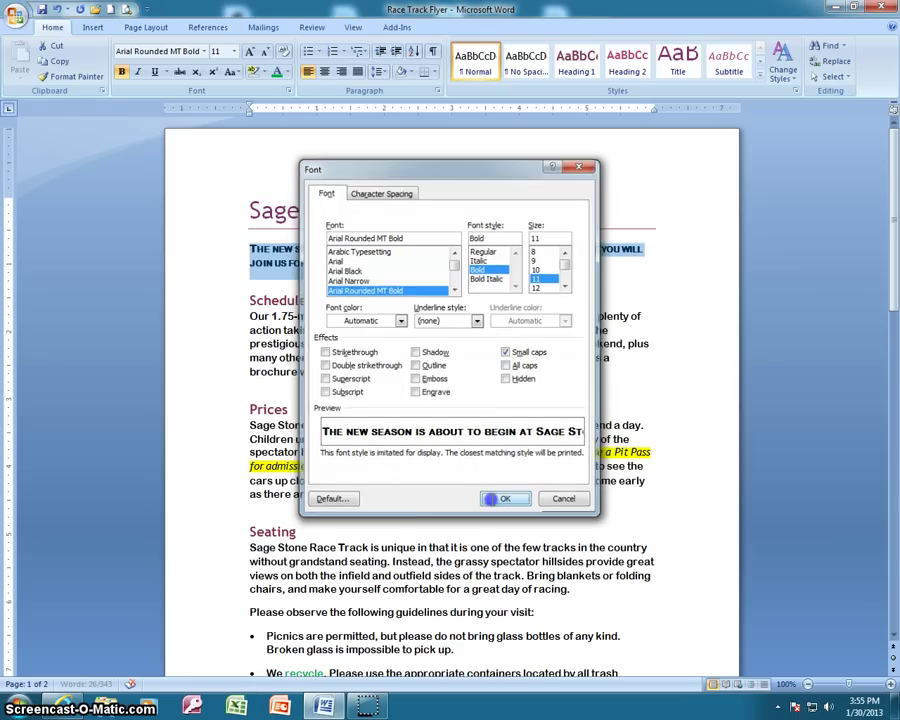
pyautogui.click(506, 500)
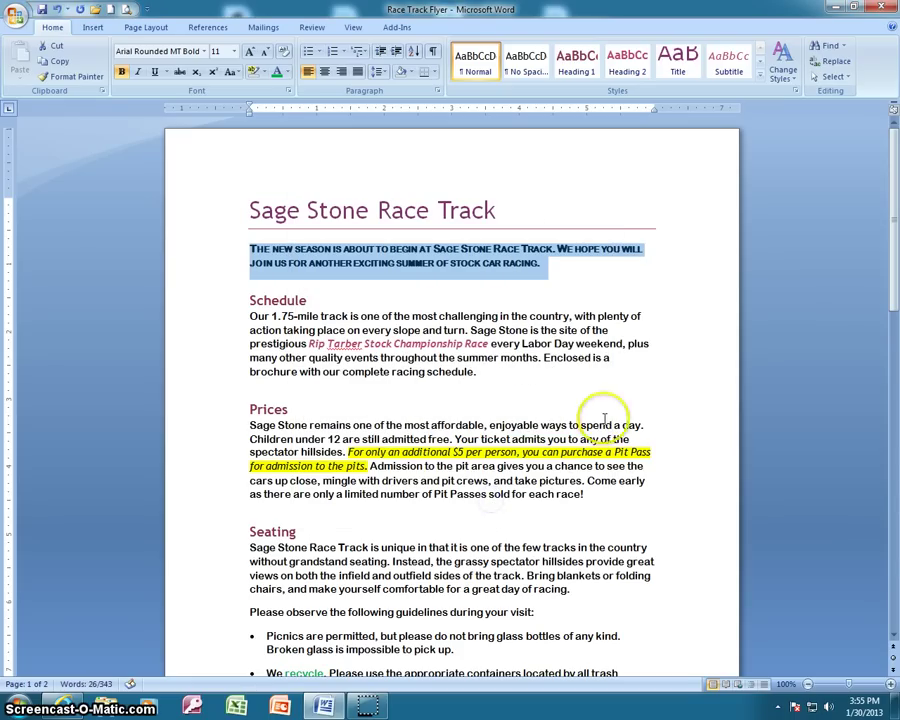
# Save the formatting of the selected introductory paragraph as a new Quick Style named "Important".
pyautogui.click(760, 76)
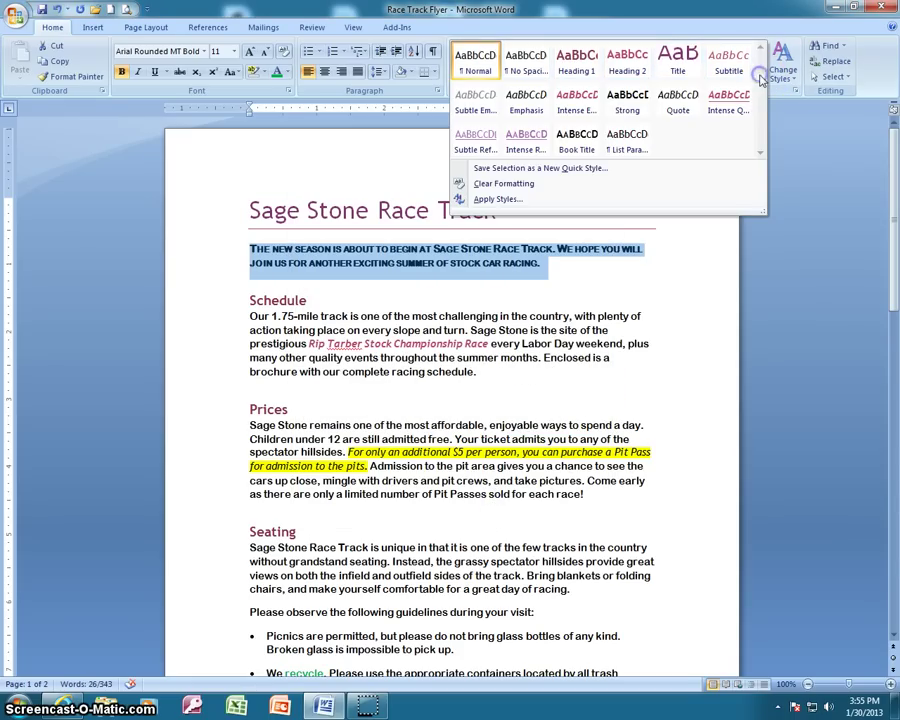
pyautogui.click(568, 176)
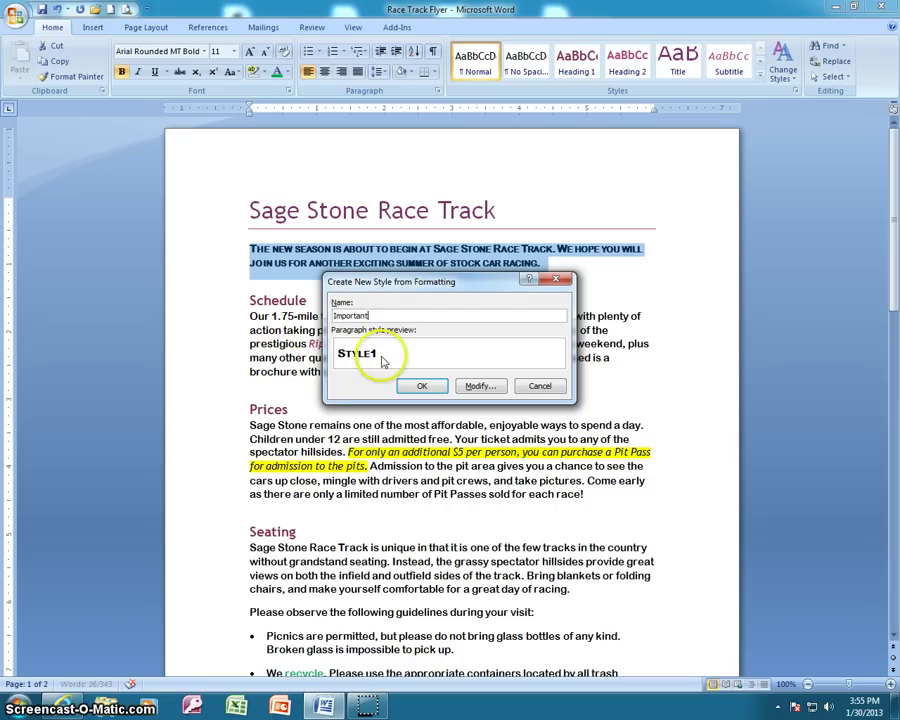
pyautogui.click(420, 385)
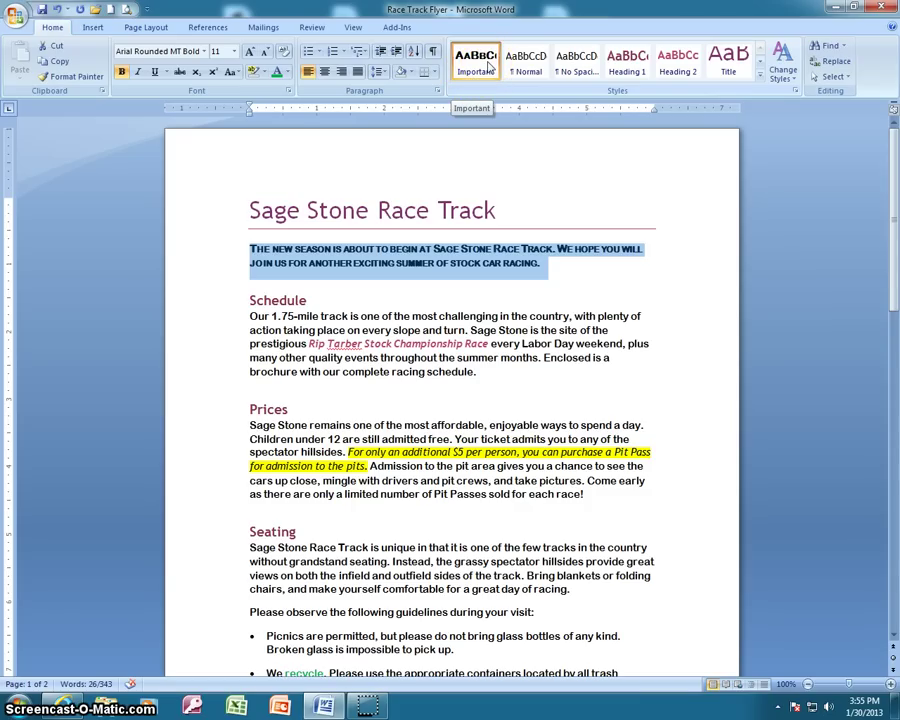
# Apply the Important style to the signature name at the end of the document on page 2.
pyautogui.scroll(-8, 262, 602)
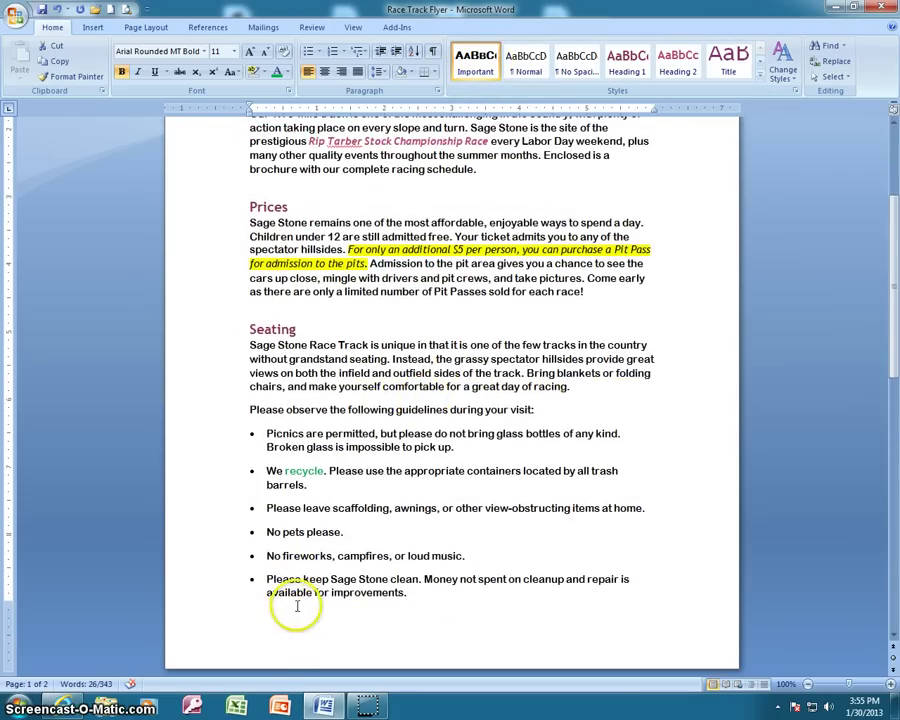
pyautogui.moveTo(321, 620); pyautogui.dragTo(251, 617)
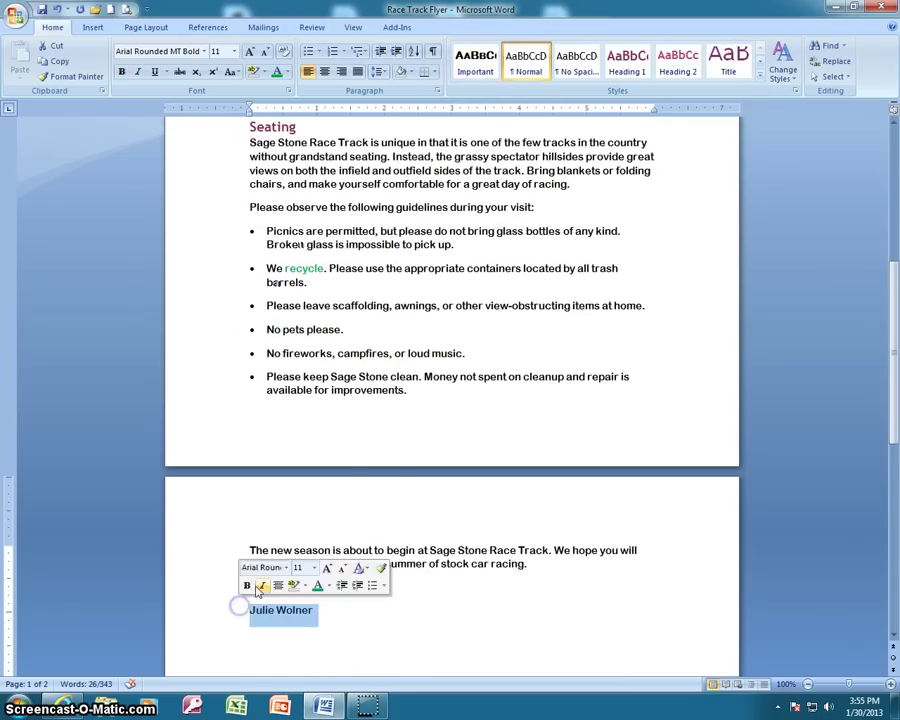
pyautogui.click(479, 71)
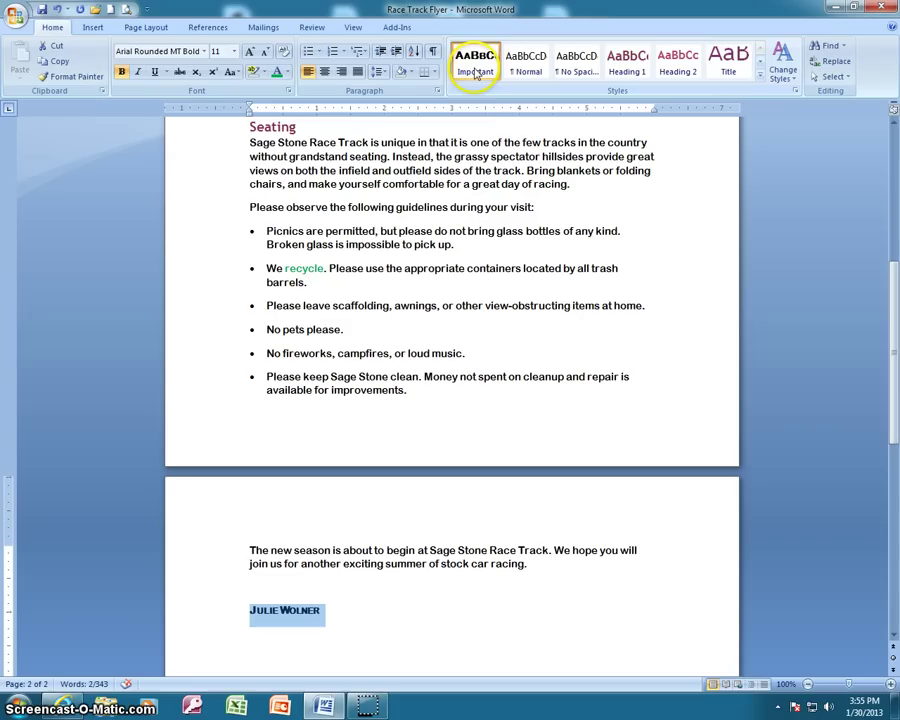
# Clear the formatting from the signature name and reapply the Important style to it.
pyautogui.click(760, 76)
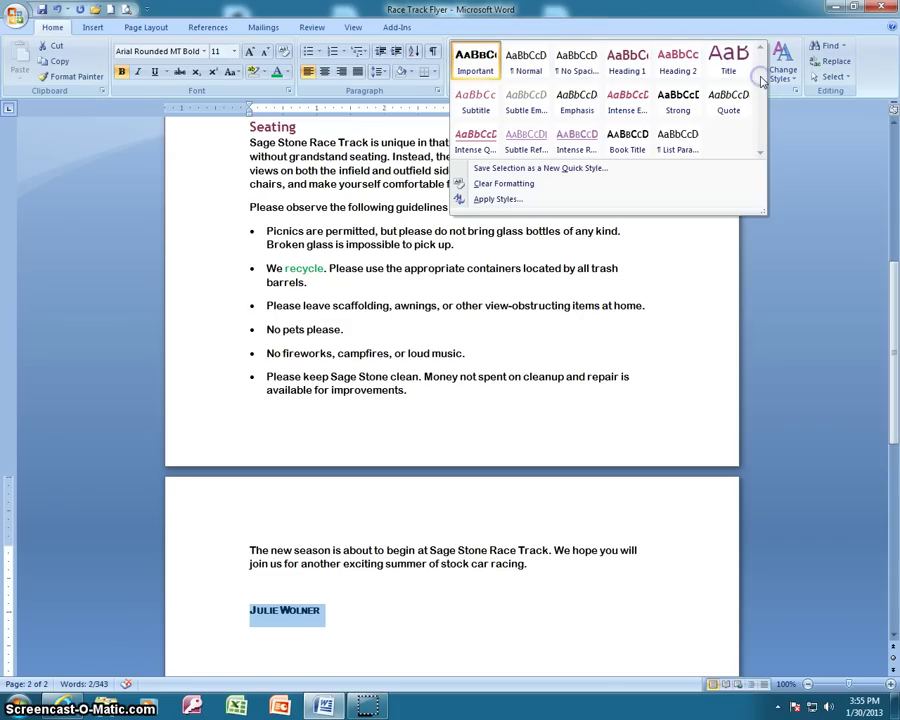
pyautogui.click(519, 185)
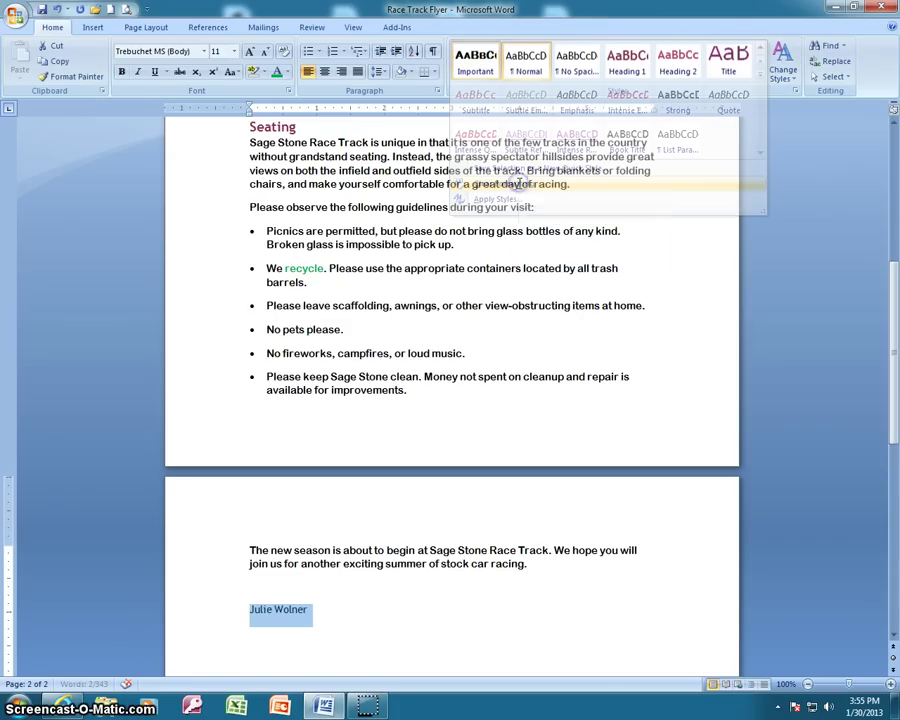
pyautogui.click(476, 60)
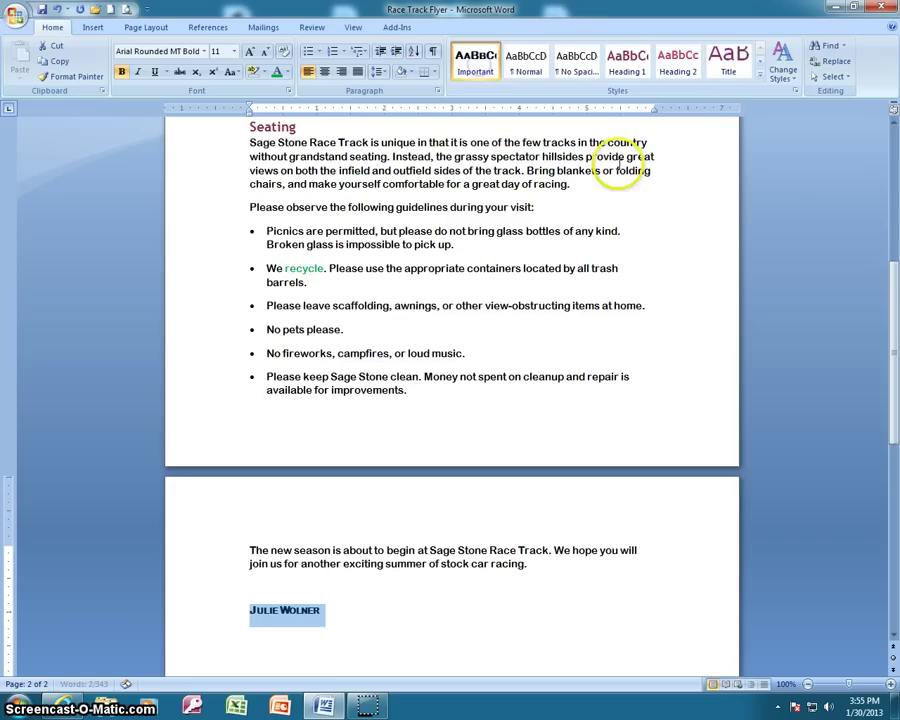
pyautogui.click(759, 78)
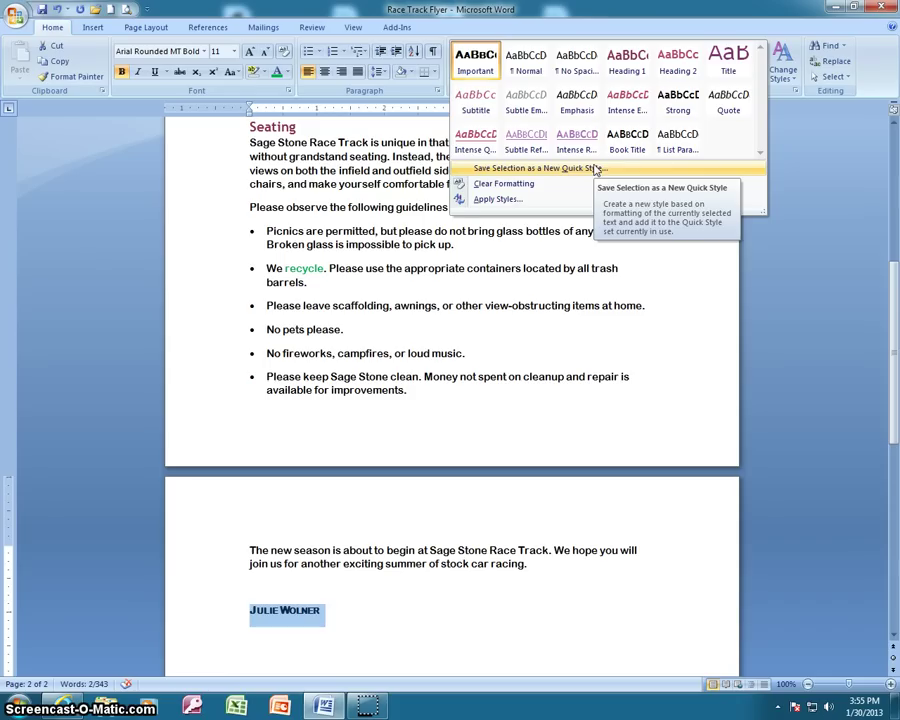
pyautogui.click(691, 283)
# Clear all formatting from the introductory paragraph below the document title.
pyautogui.scroll(5, 580, 228)
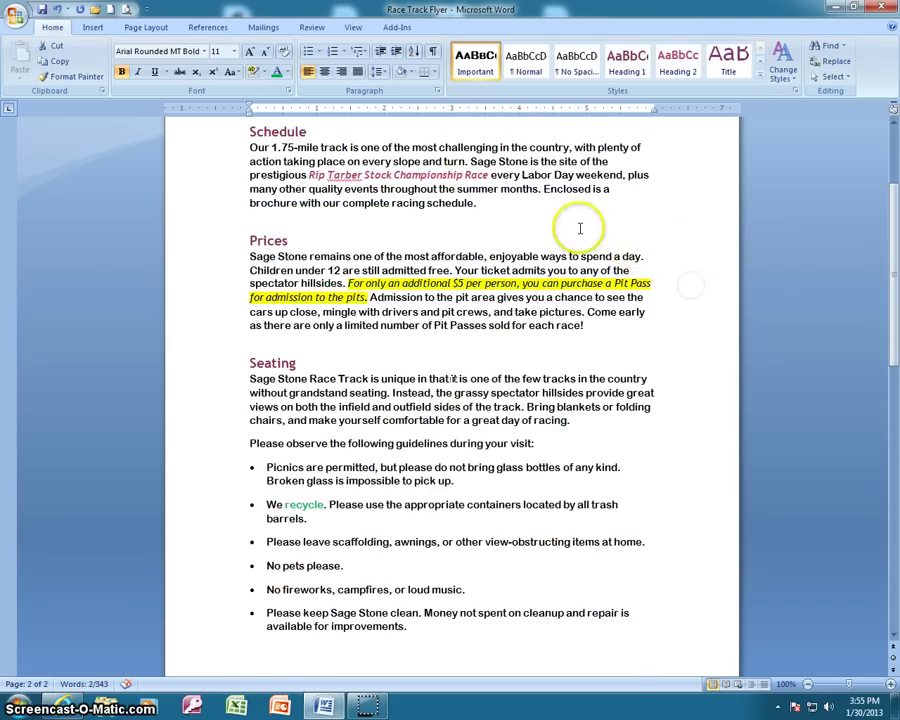
pyautogui.scroll(3, 342, 176)
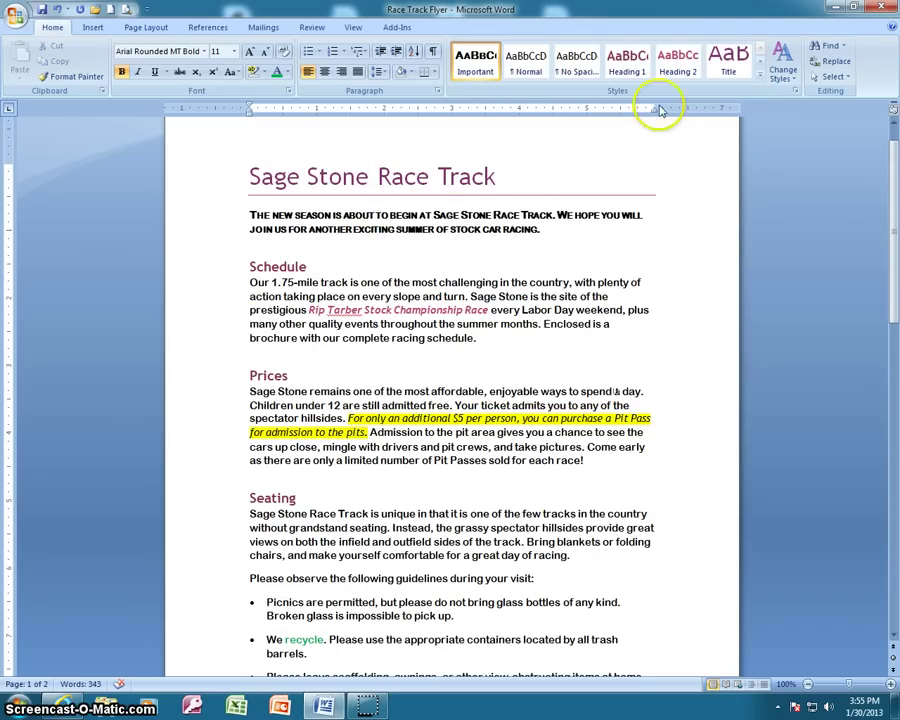
pyautogui.click(760, 78)
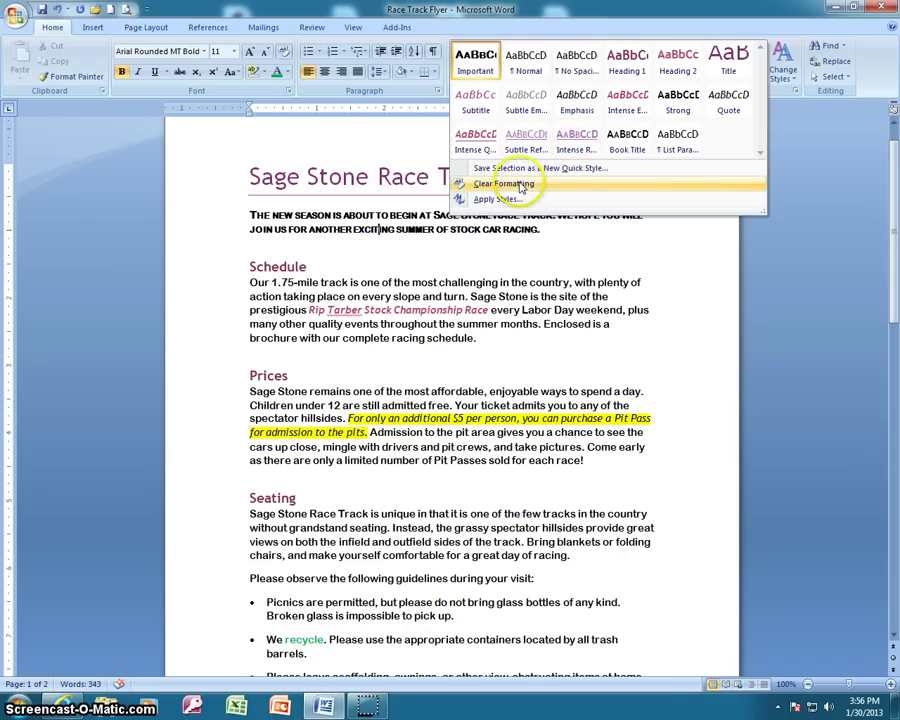
pyautogui.click(478, 184)
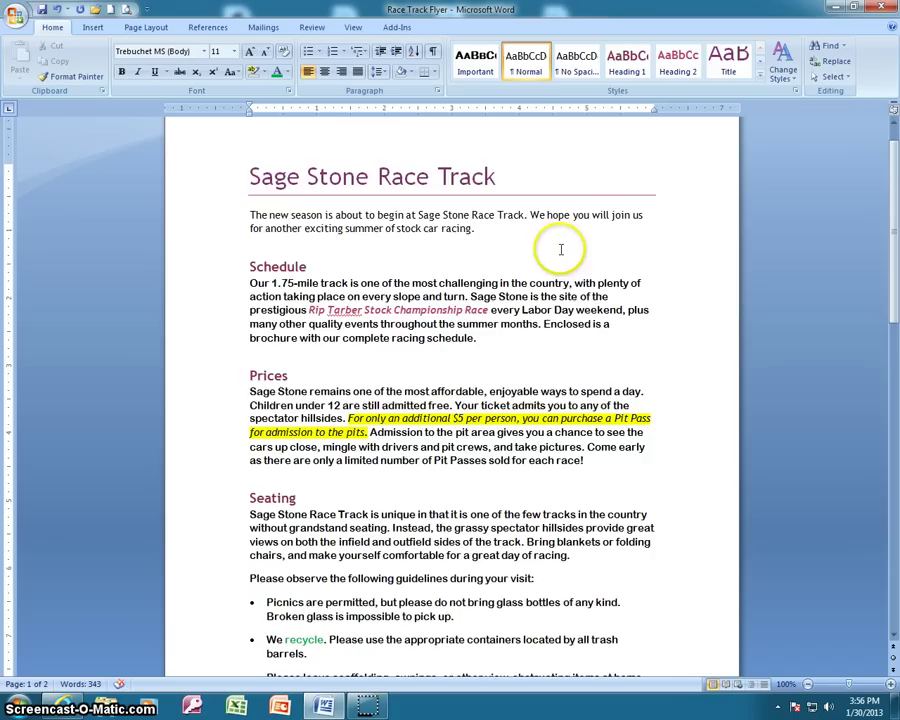
# Clear all formatting from the "We recycle" bullet item in the Seating guidelines.
pyautogui.scroll(-3, 561, 249)
pyautogui.click(305, 504)
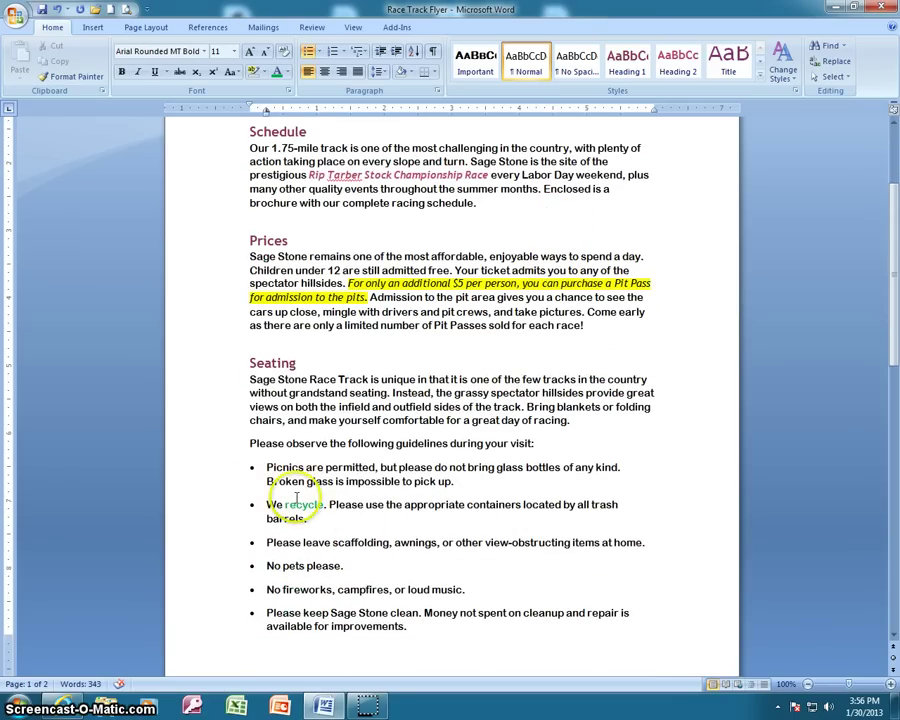
pyautogui.click(761, 78)
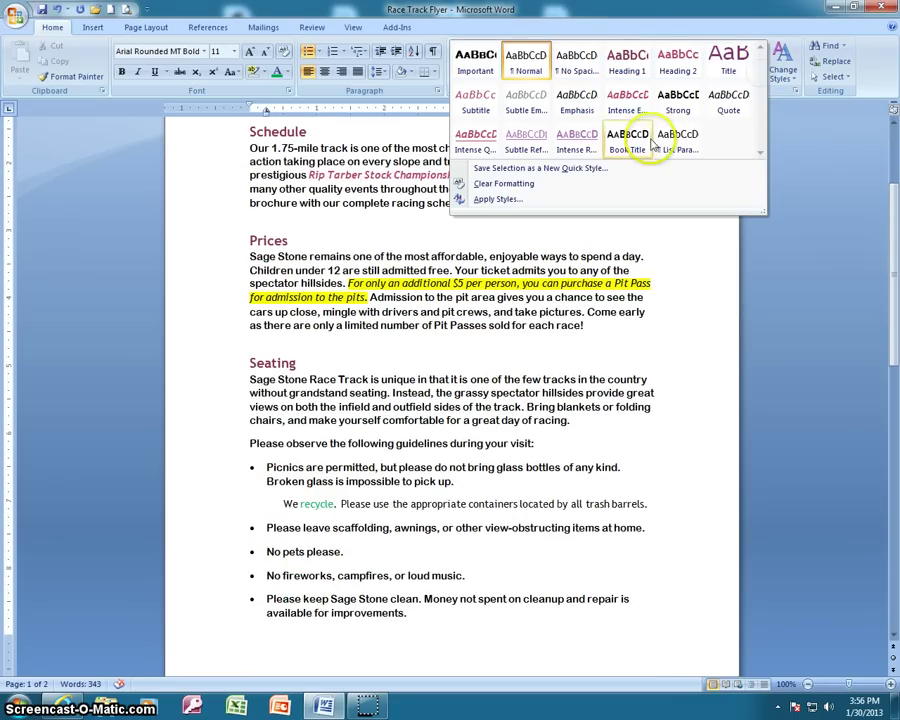
pyautogui.click(555, 186)
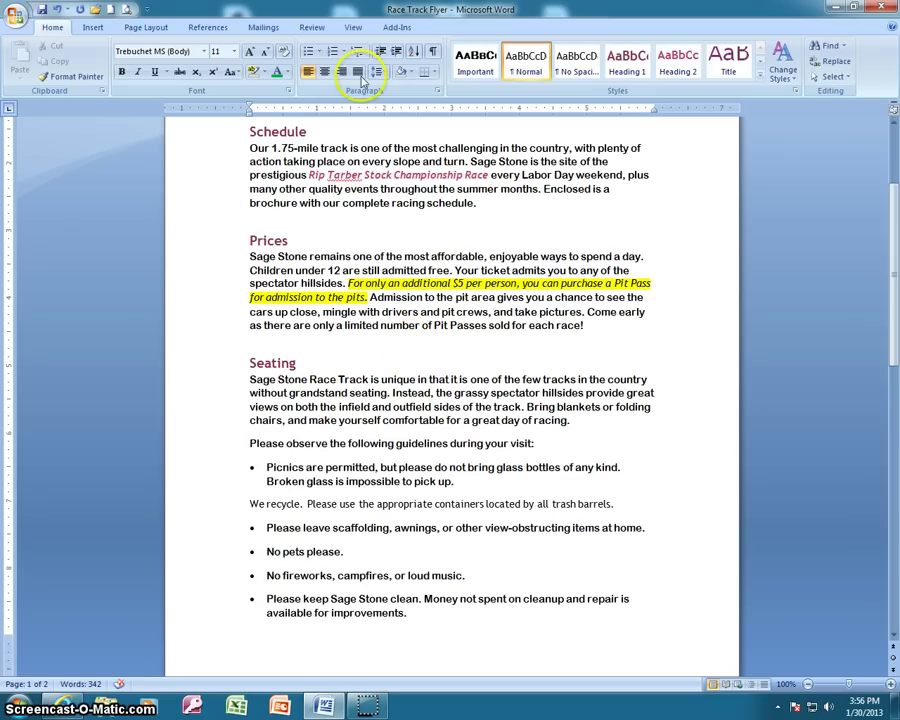
# Apply the Important style to the "We recycle" paragraph and remove that style from the Quick Style gallery.
pyautogui.click(474, 60)
pyautogui.rightClick(472, 69)
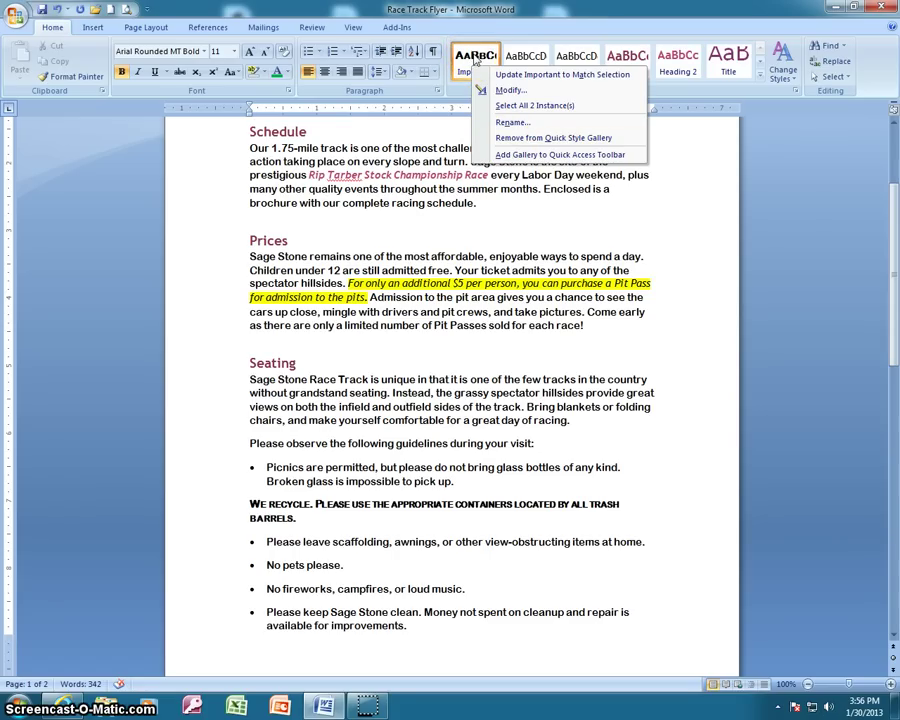
pyautogui.click(499, 140)
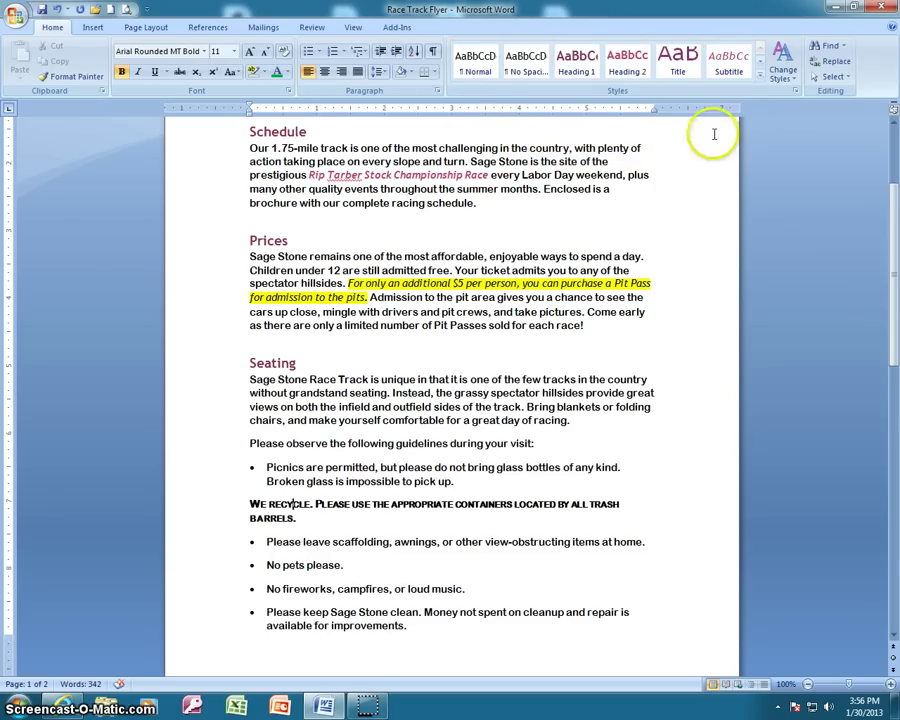
pyautogui.click(15, 15)
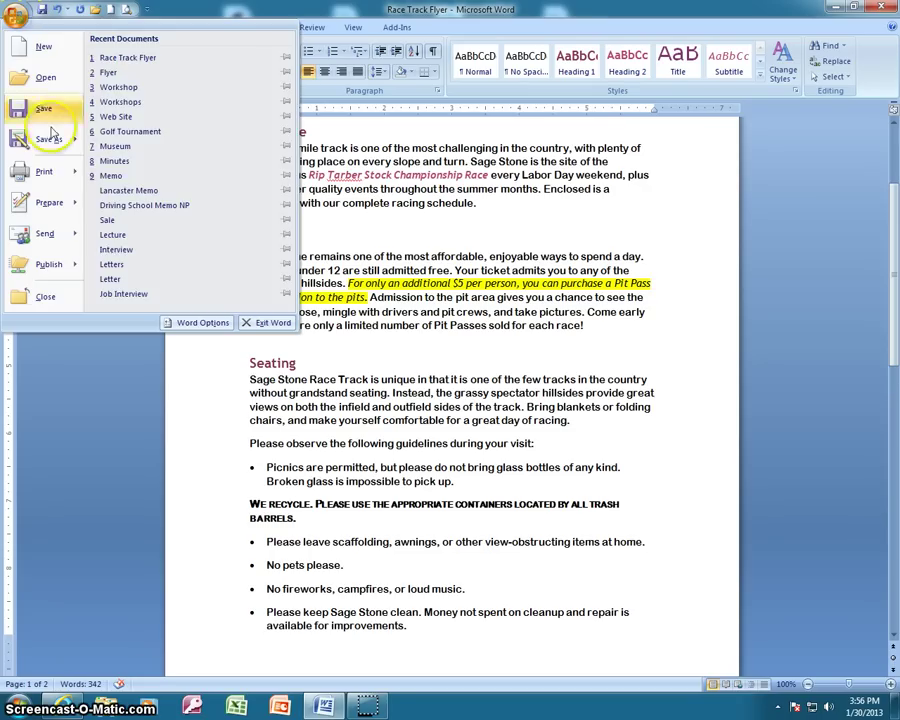
pyautogui.moveTo(73, 150)
pyautogui.click(128, 62)
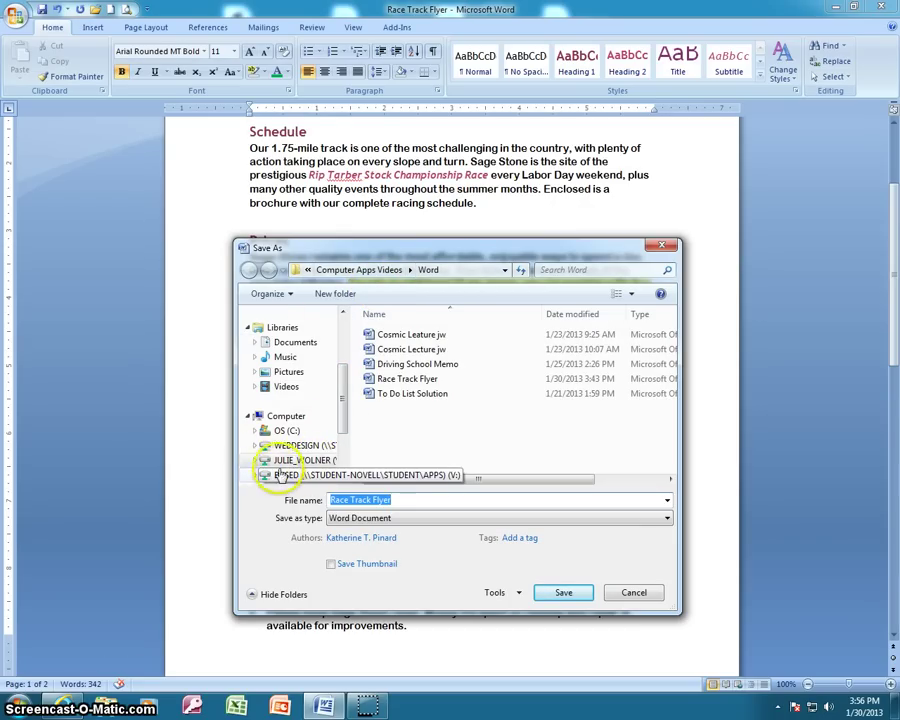
pyautogui.click(632, 594)
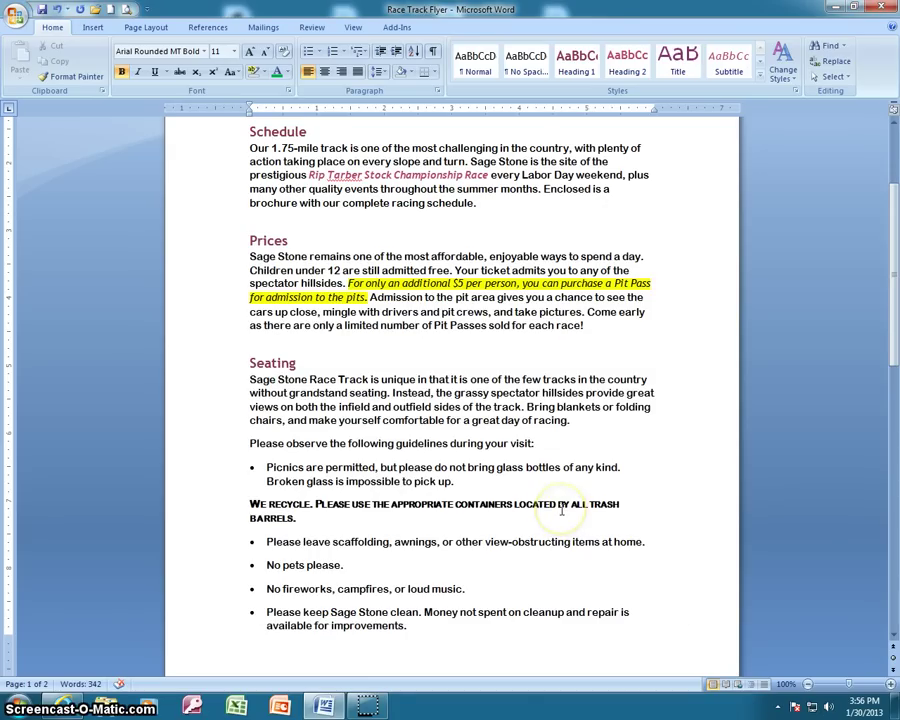